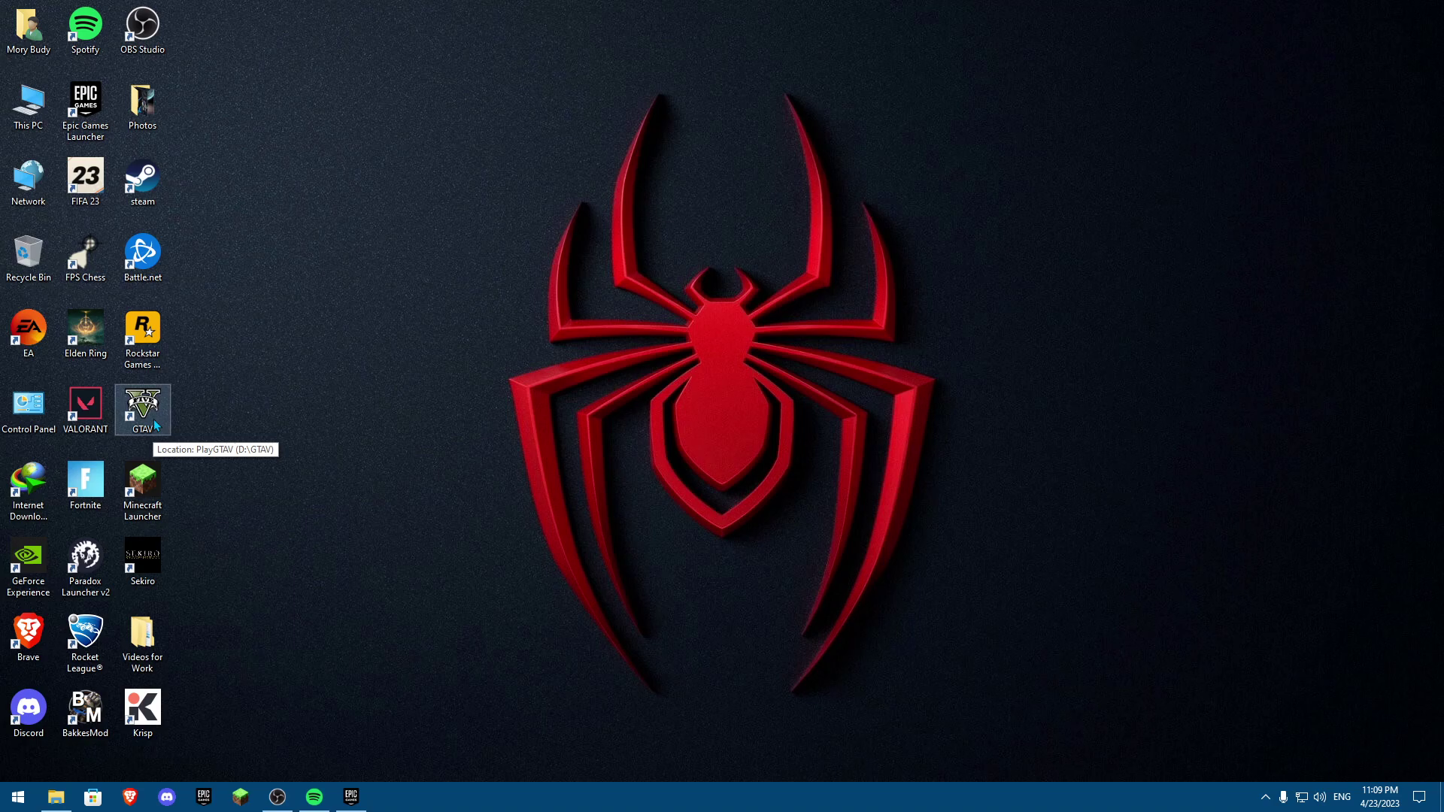
# Go to the GTAV shortcut's file location on Data (D:).
pyautogui.click(154, 418)
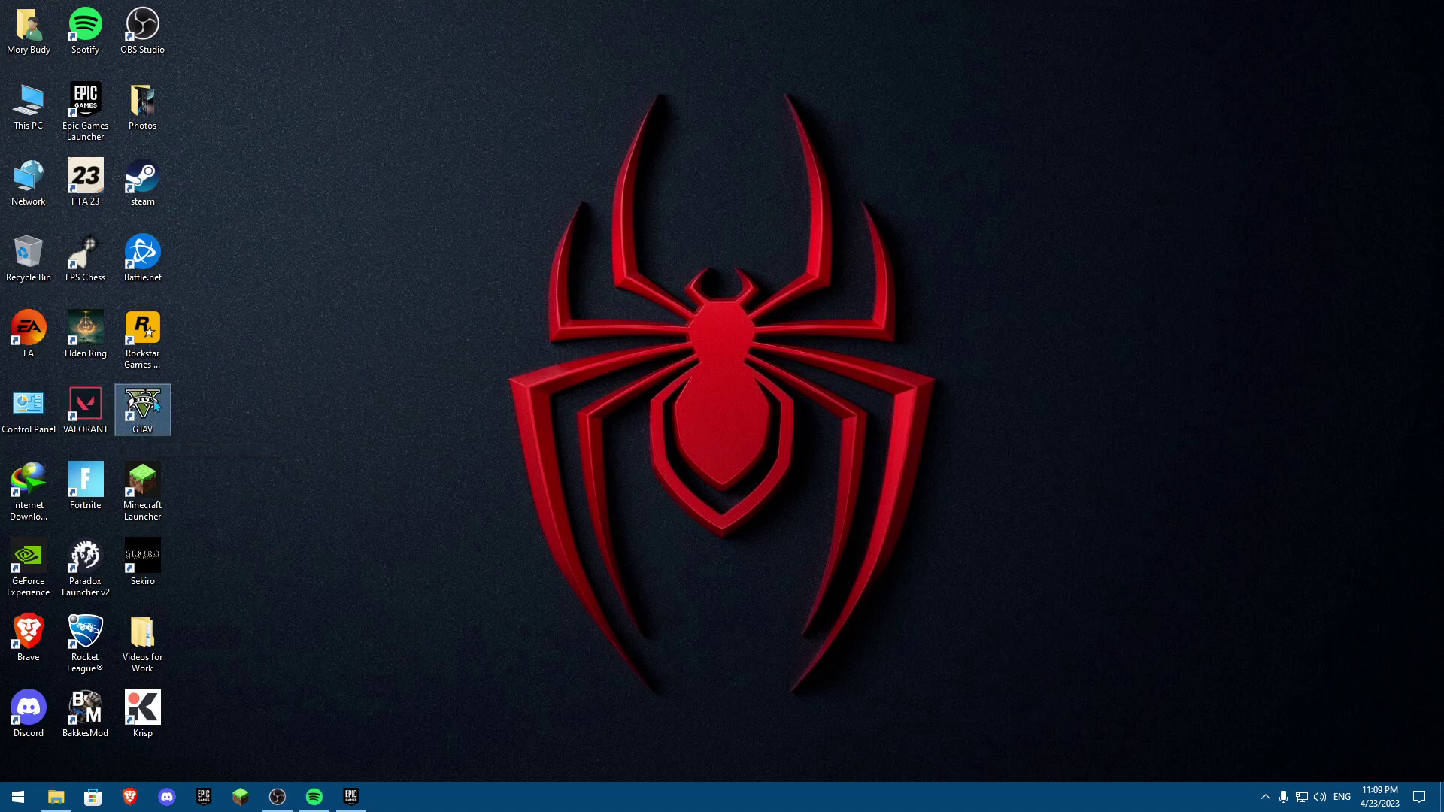
pyautogui.rightClick(142, 397)
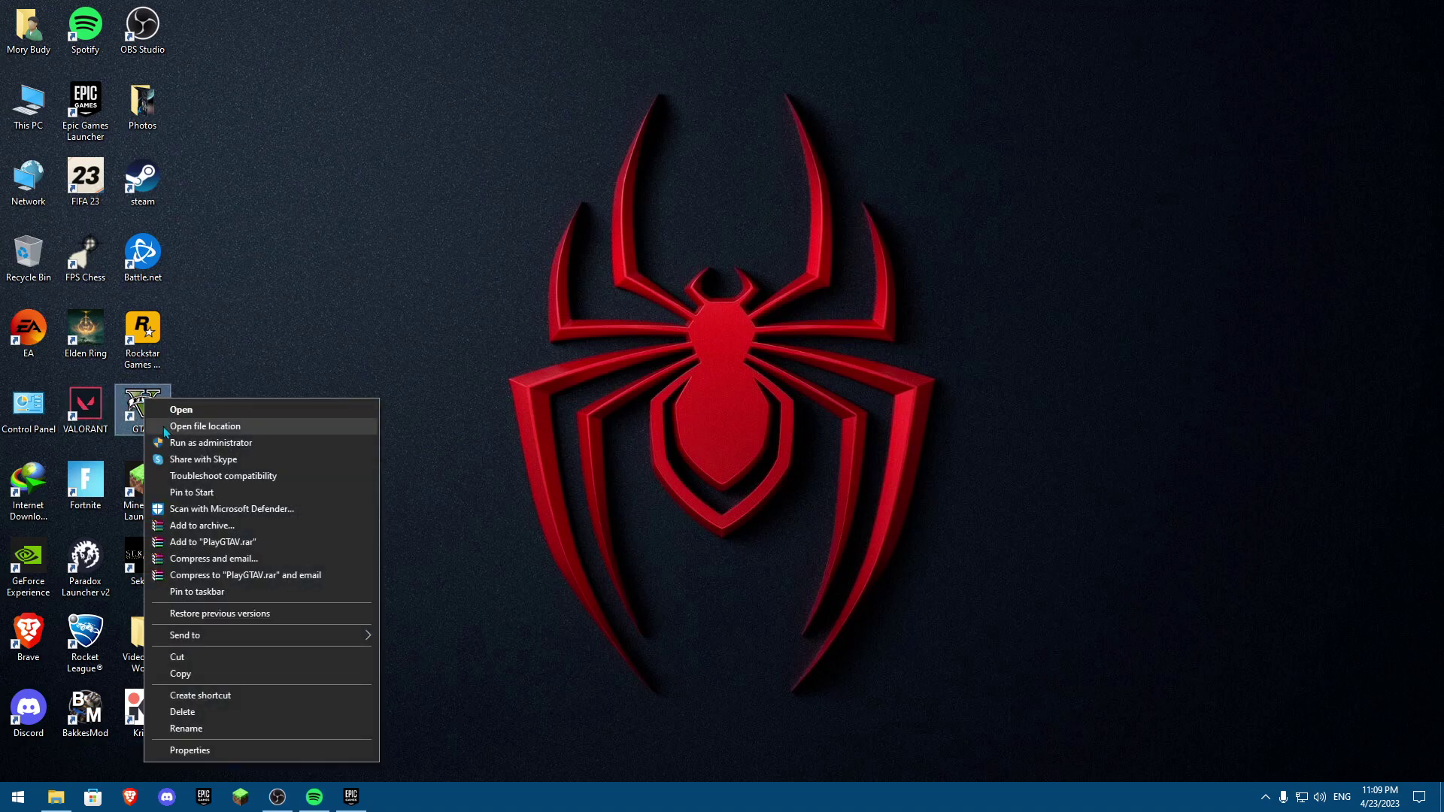
pyautogui.click(164, 426)
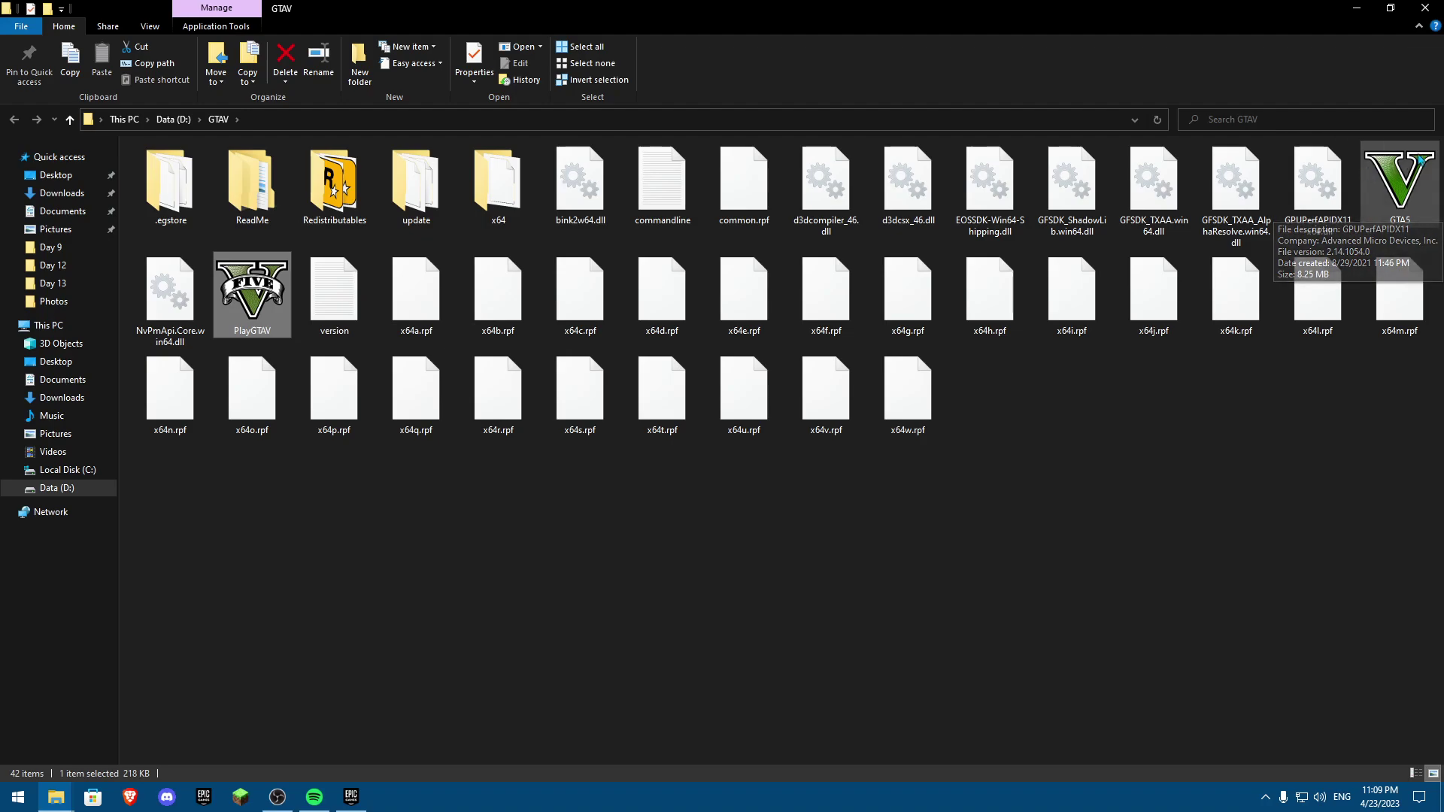
# Set PlayGTAV to Windows 8 compatibility mode and run as administrator, and apply.
pyautogui.rightClick(257, 309)
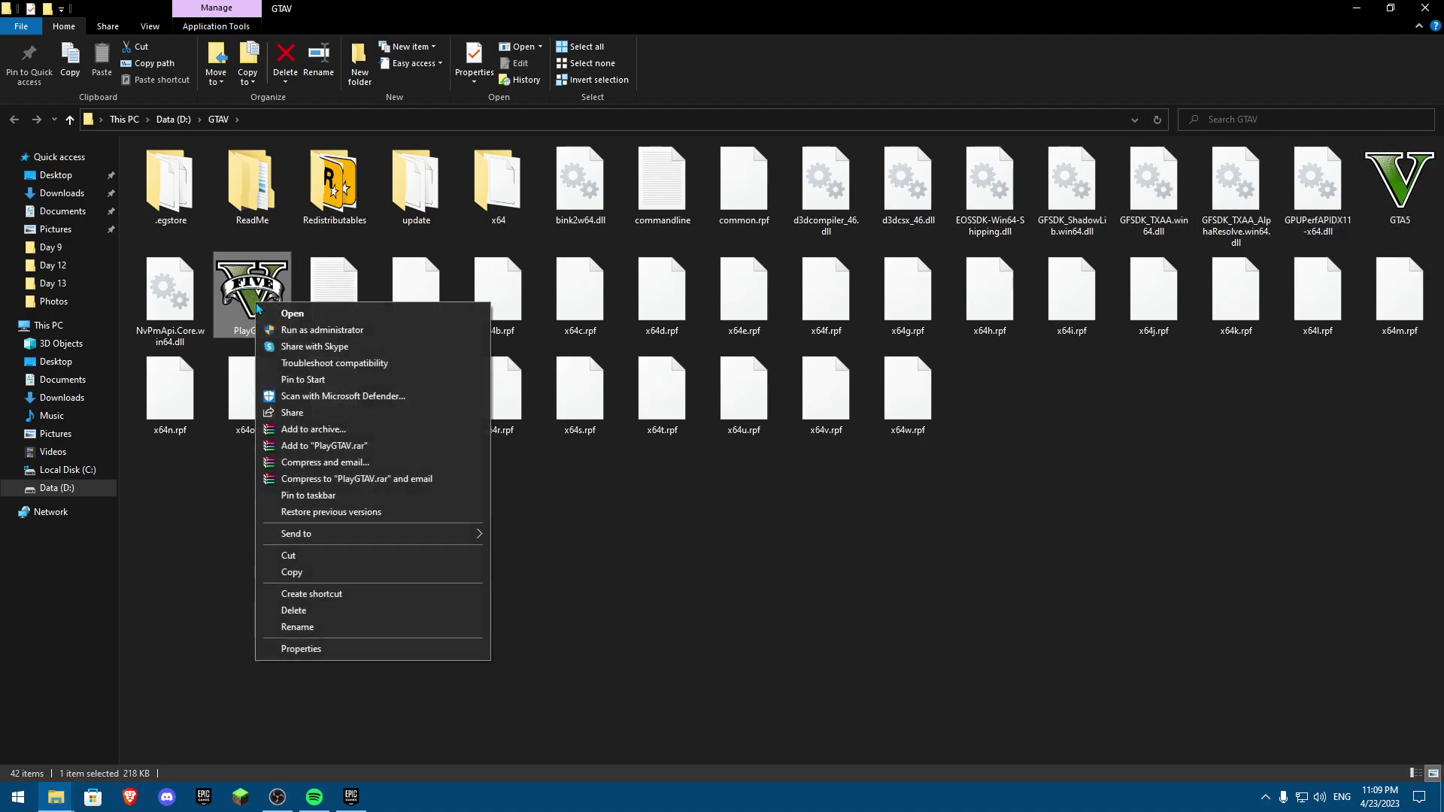
pyautogui.click(327, 651)
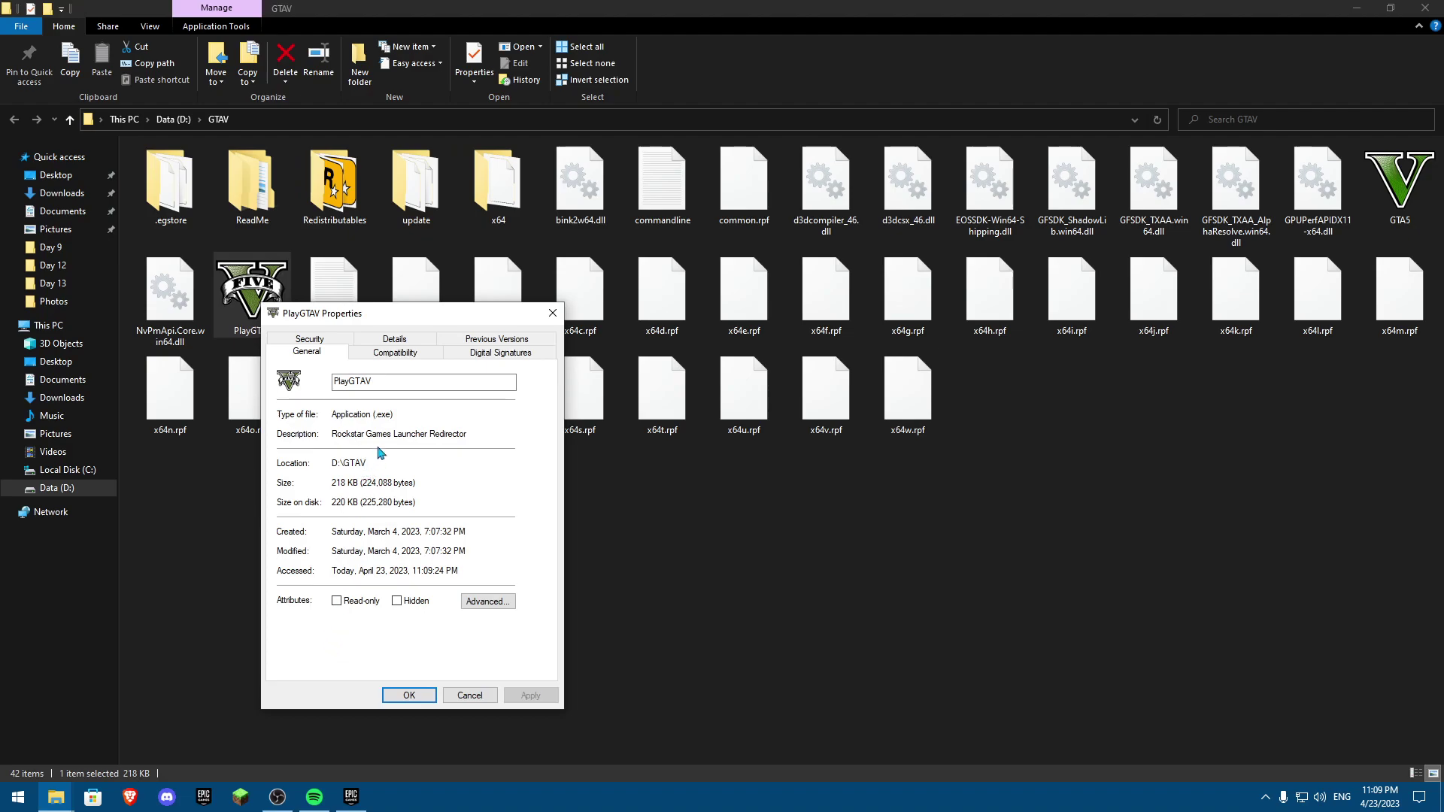
pyautogui.click(408, 354)
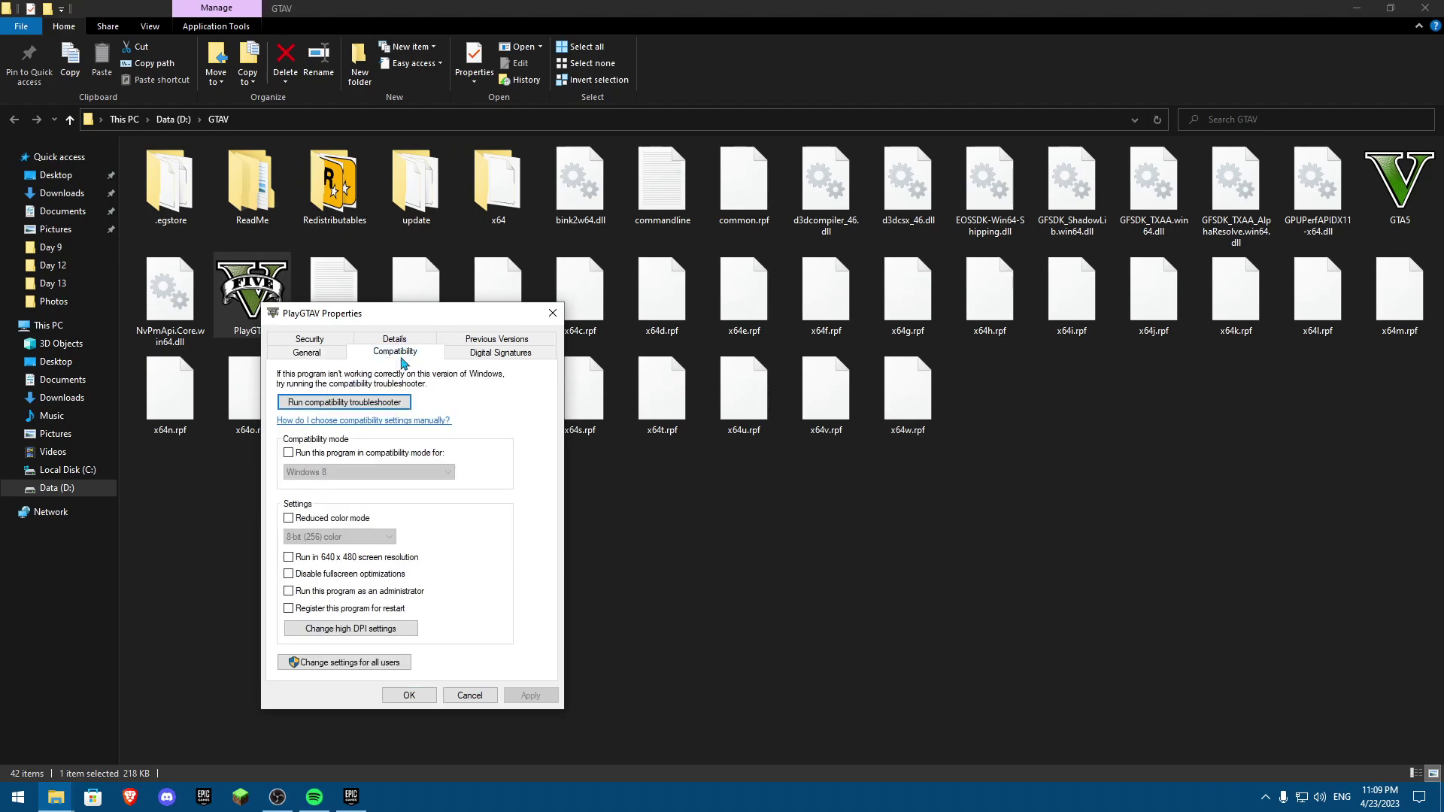
pyautogui.click(290, 453)
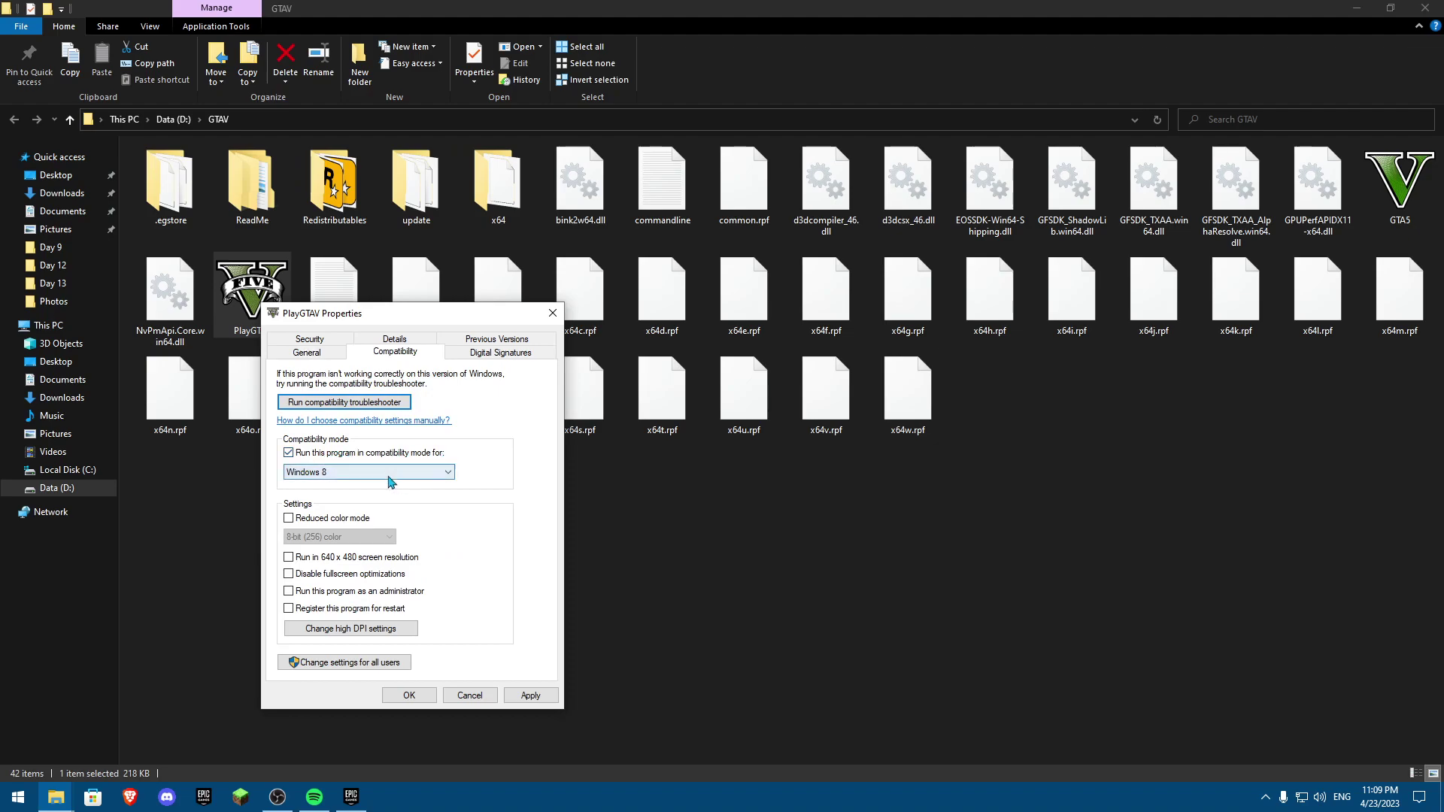
pyautogui.click(390, 476)
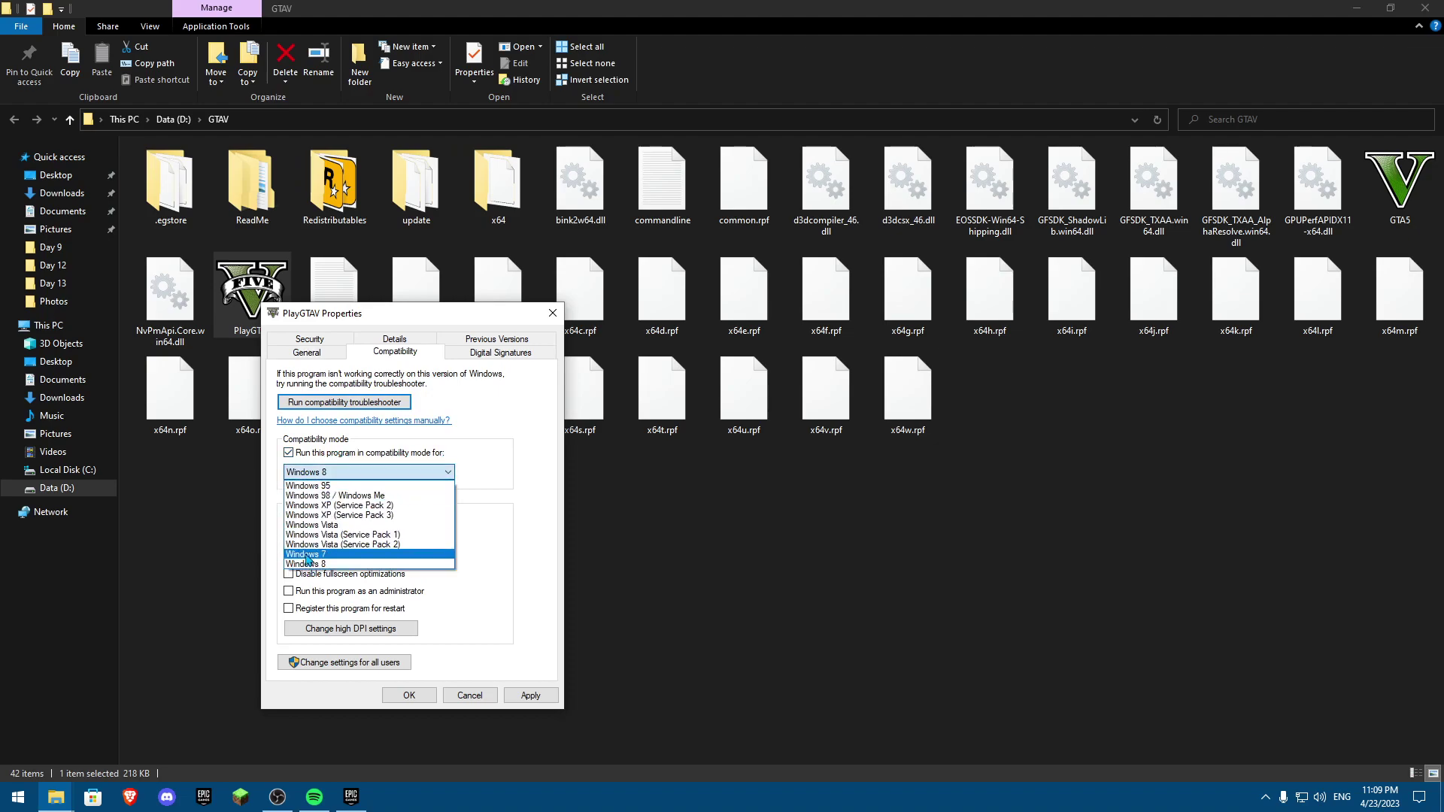
pyautogui.click(310, 472)
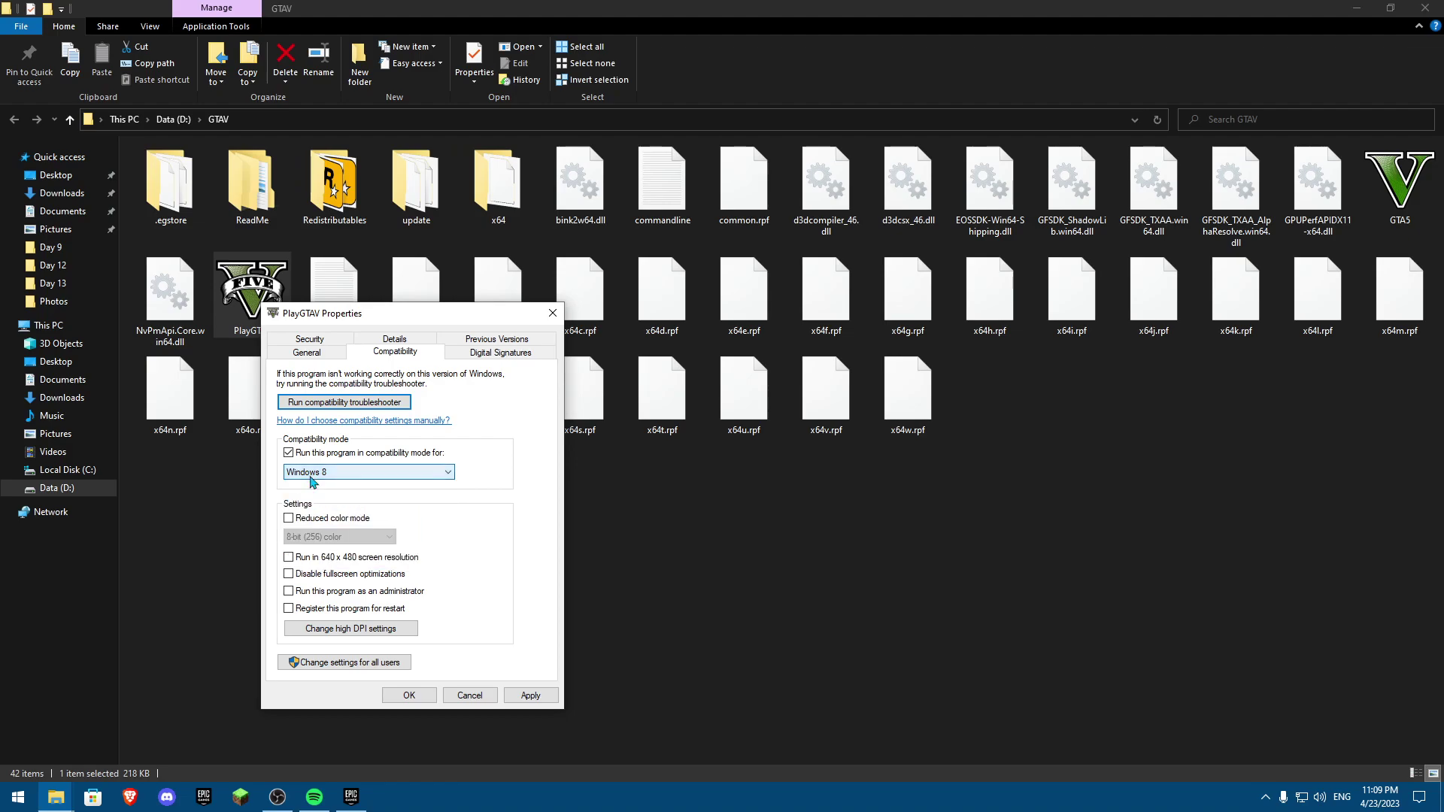
pyautogui.click(291, 594)
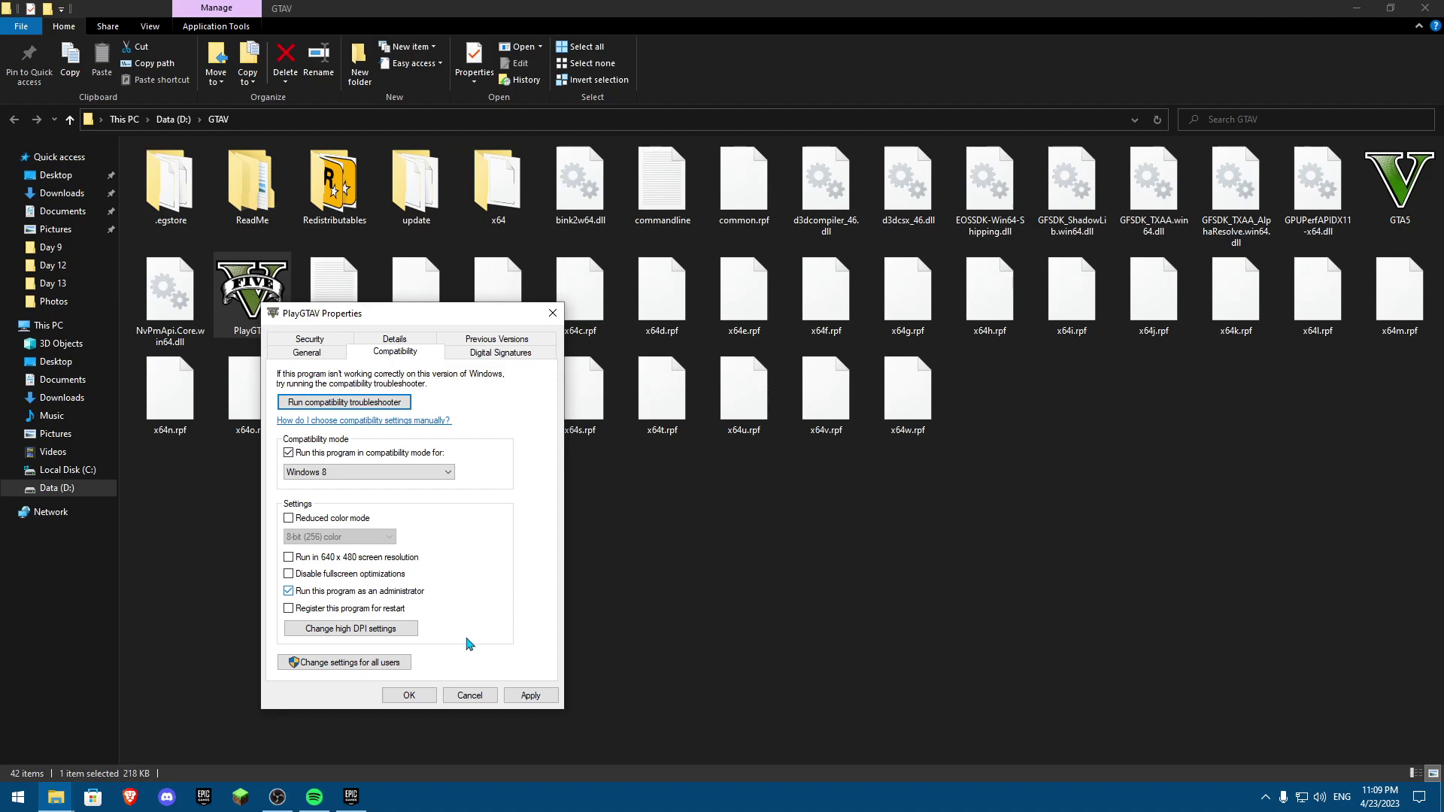
pyautogui.click(530, 695)
# Apply Windows 8 compatibility and run as administrator to PlayGTAV for all users.
pyautogui.click(323, 663)
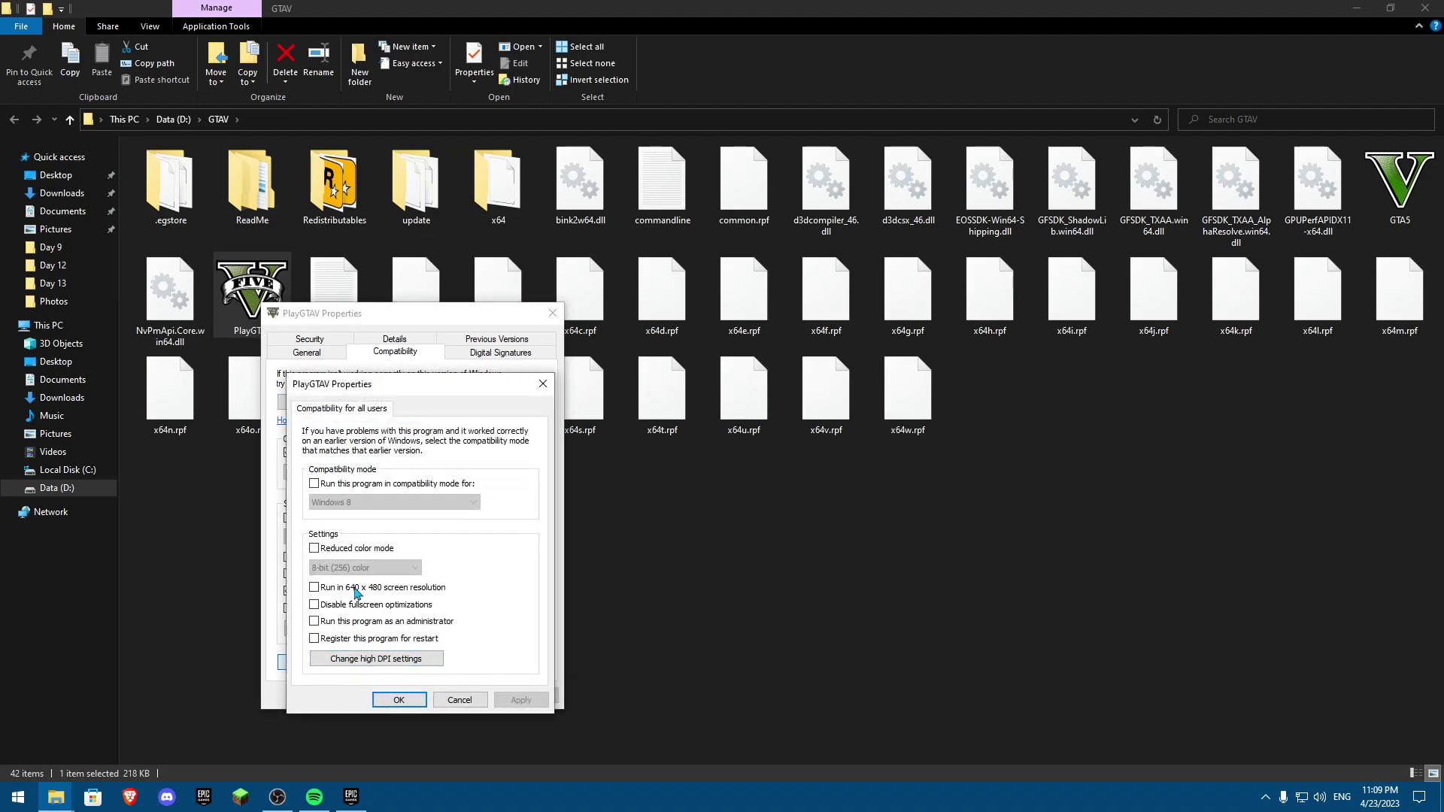
pyautogui.click(314, 484)
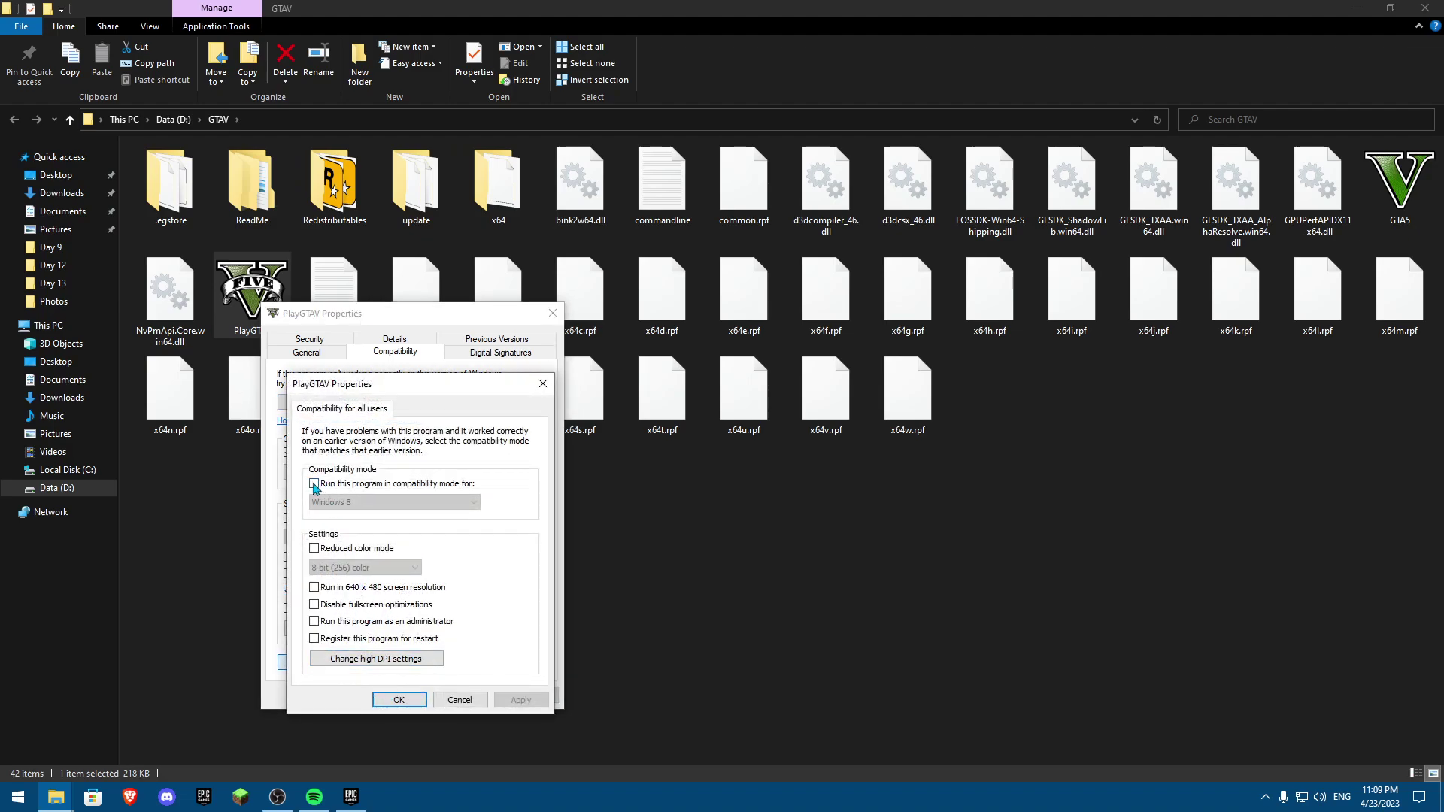
pyautogui.click(314, 621)
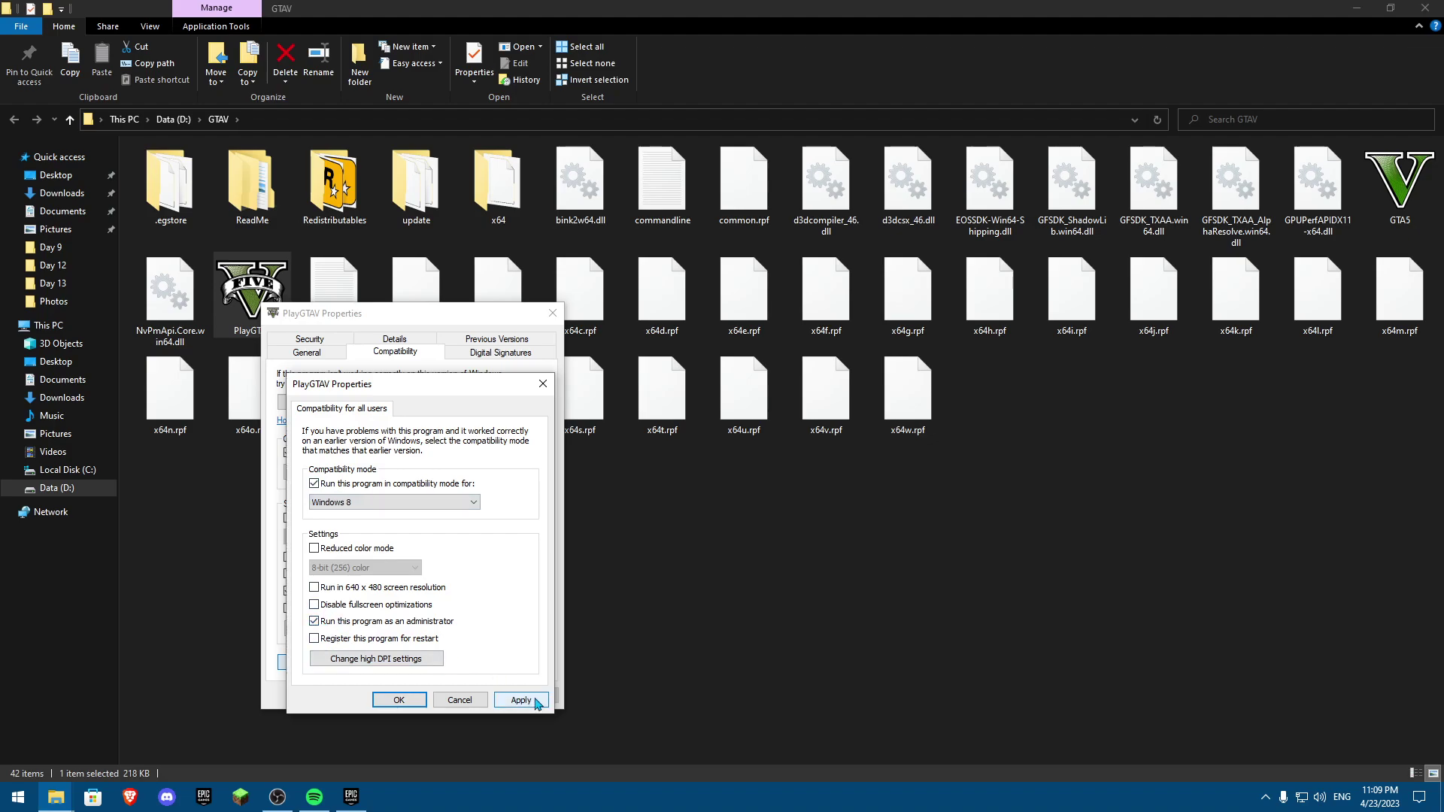
pyautogui.click(399, 700)
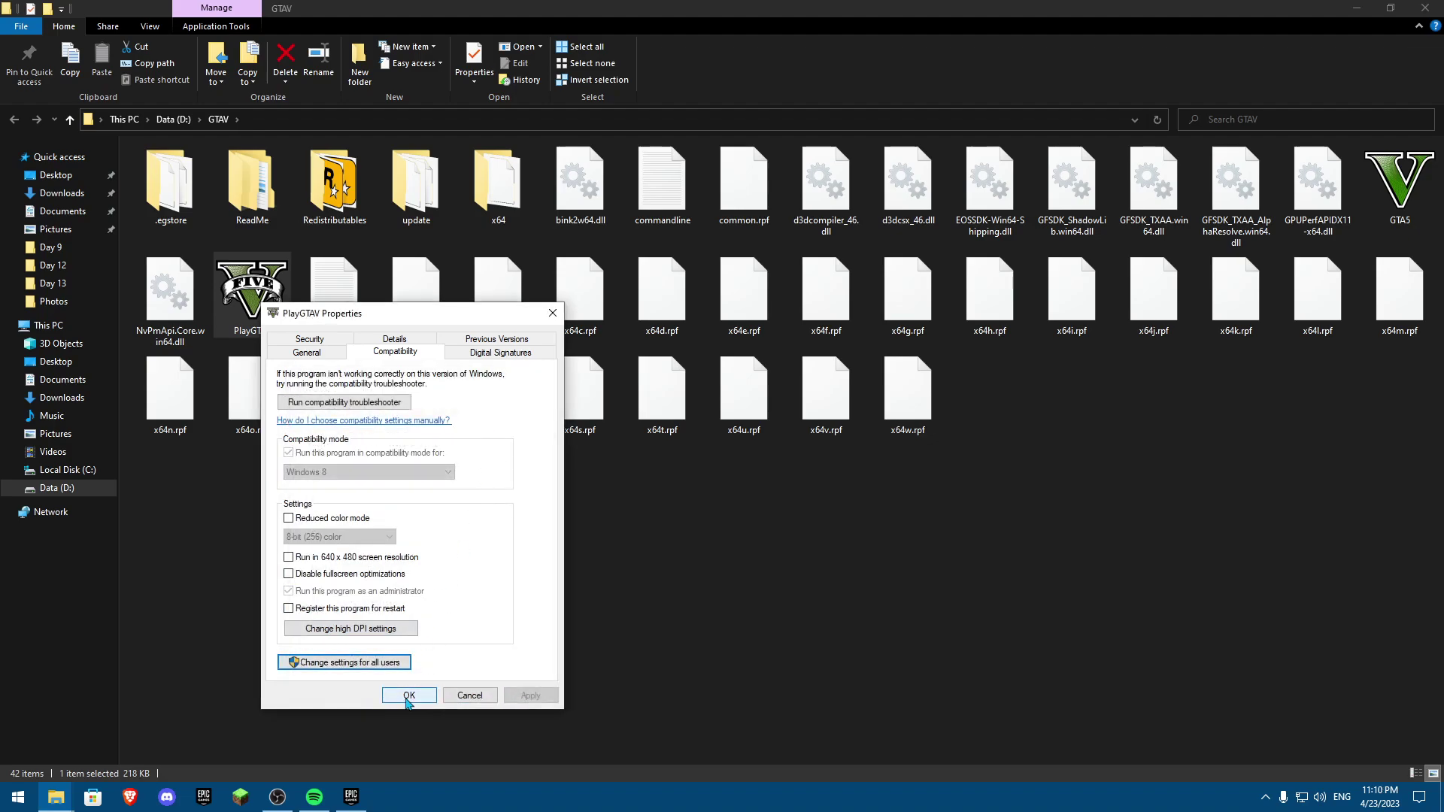
pyautogui.click(408, 694)
# Set GTA5 to Windows 8 compatibility mode and run as administrator.
pyautogui.click(1400, 199)
pyautogui.rightClick(1403, 208)
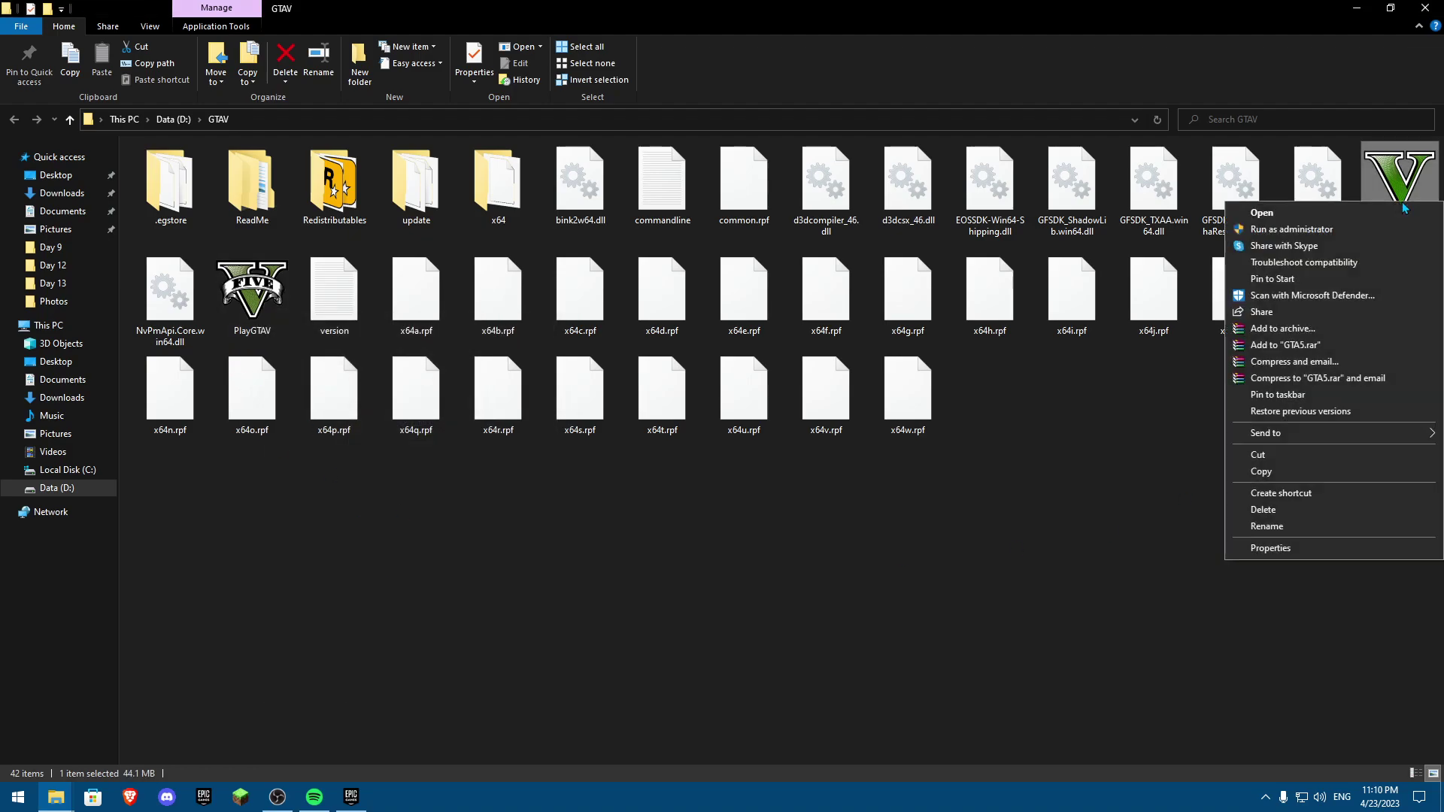
pyautogui.click(1248, 549)
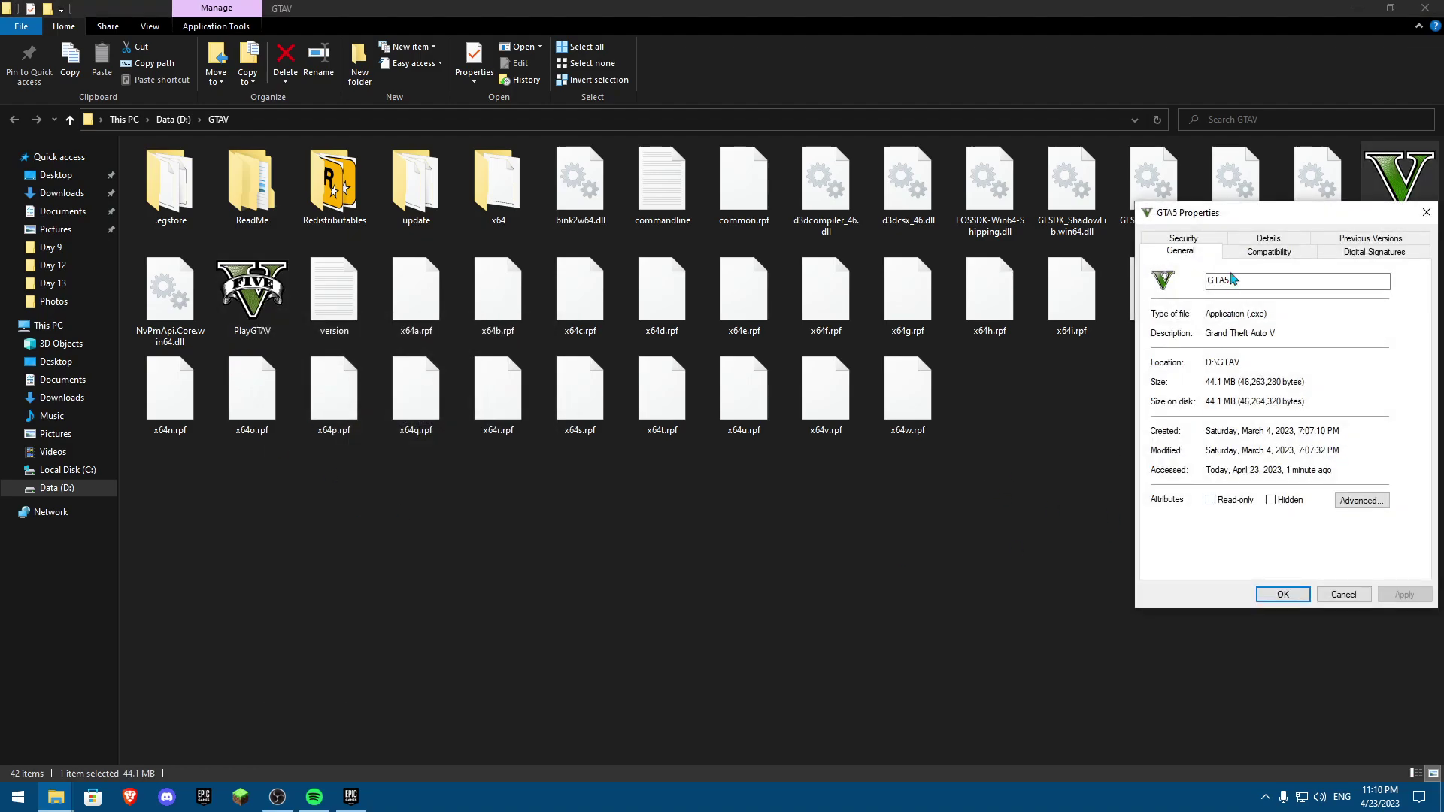
pyautogui.click(1278, 251)
pyautogui.click(1162, 352)
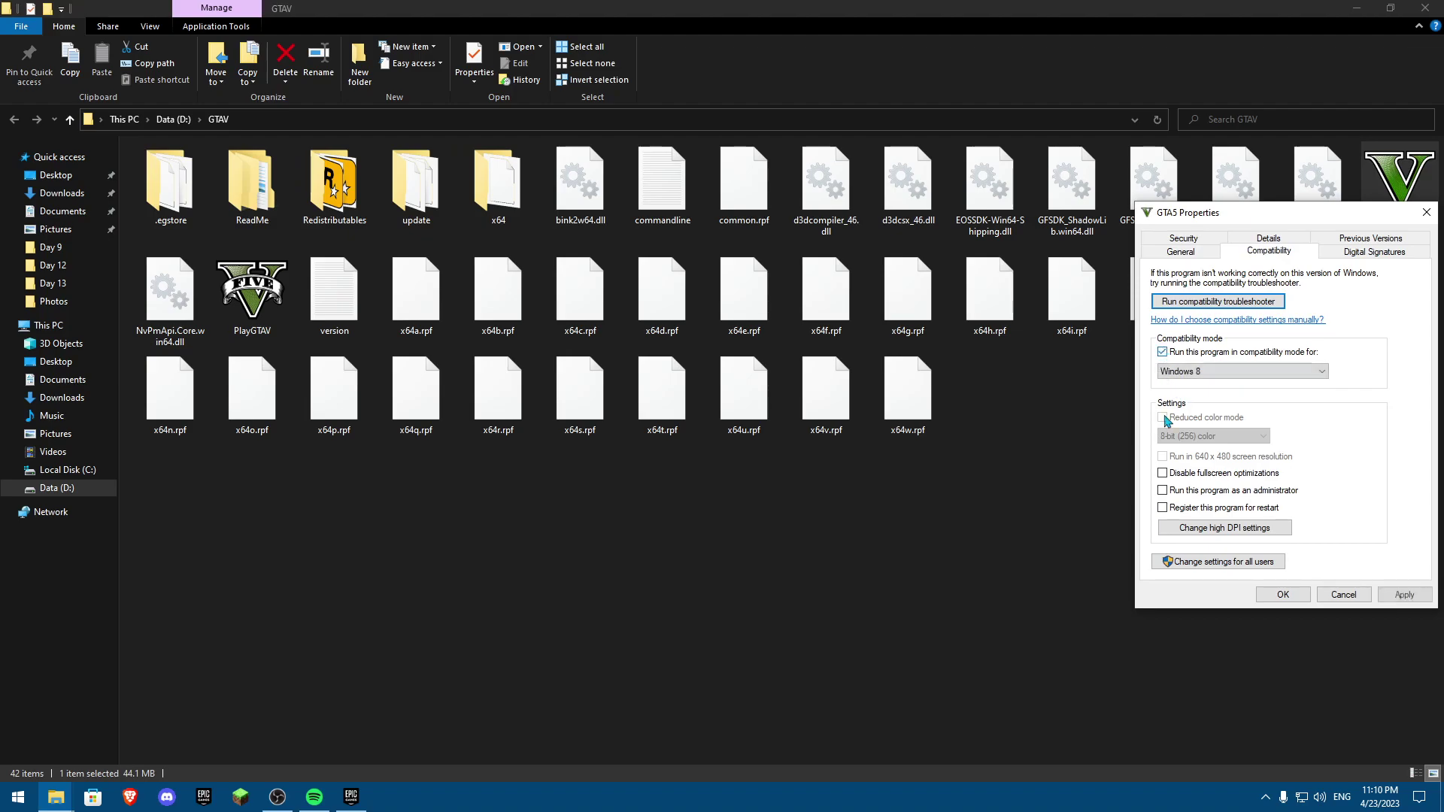
pyautogui.click(1162, 490)
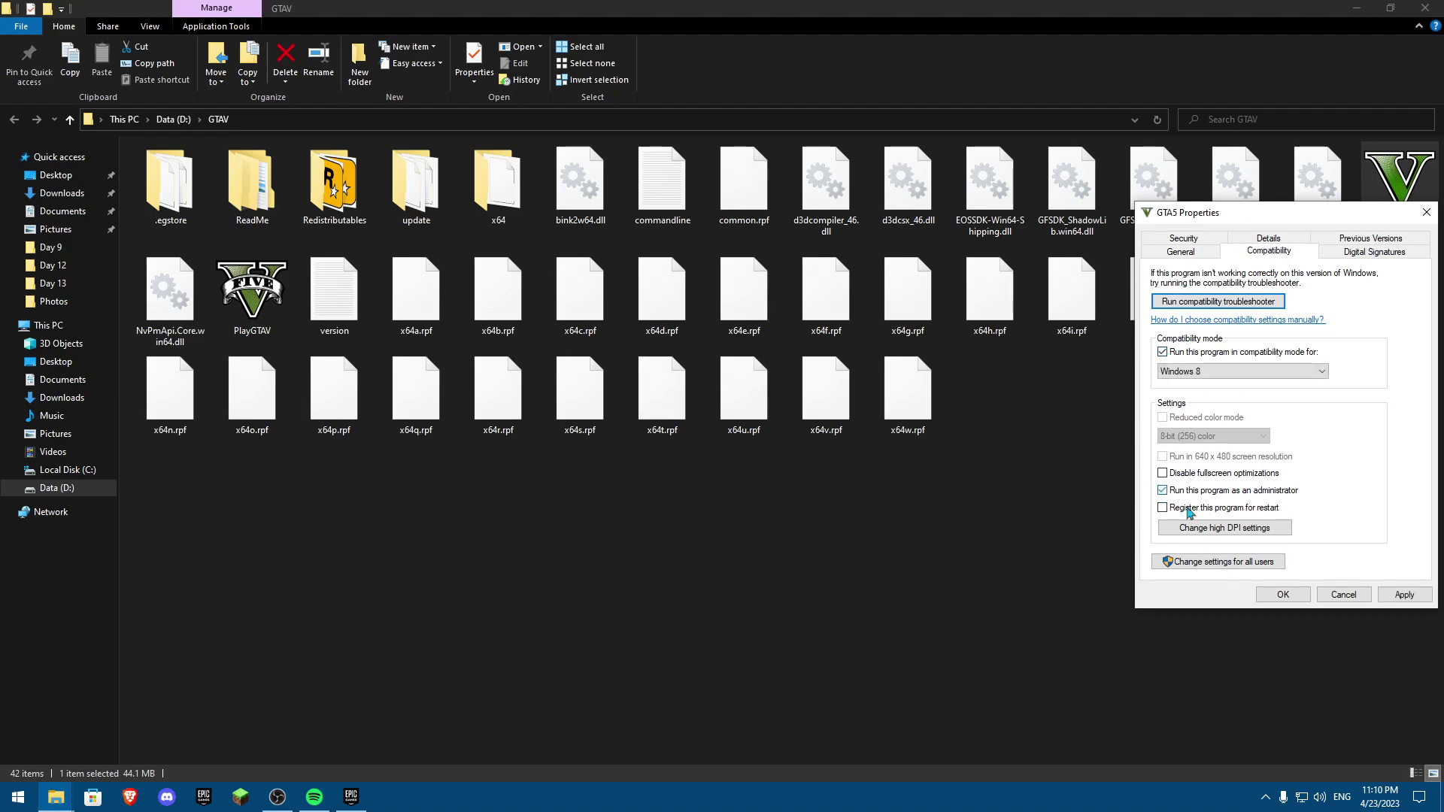
# Apply Windows 8 compatibility and run as administrator to GTA5 for all users.
pyautogui.click(1218, 565)
pyautogui.click(1188, 383)
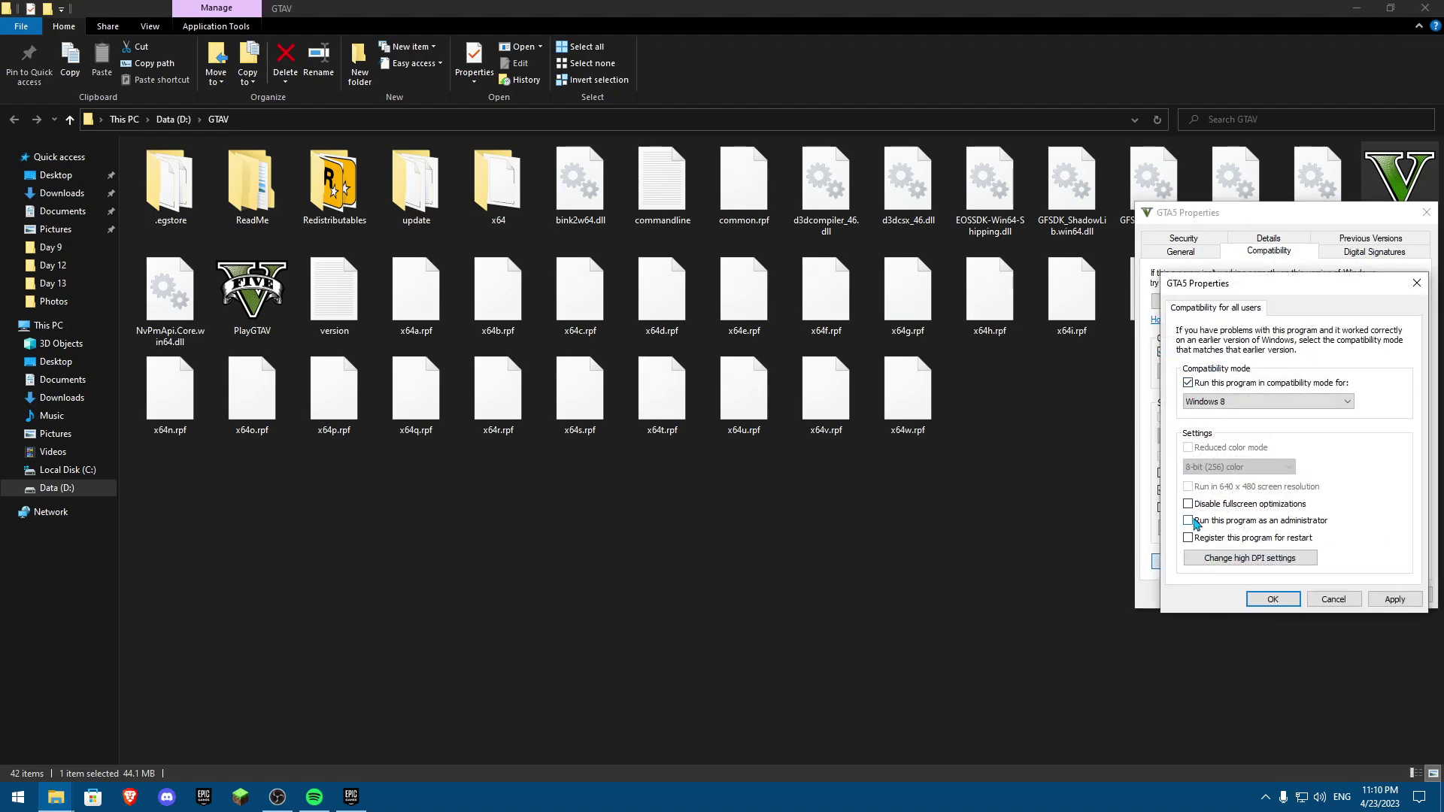
pyautogui.click(1392, 599)
pyautogui.click(1272, 600)
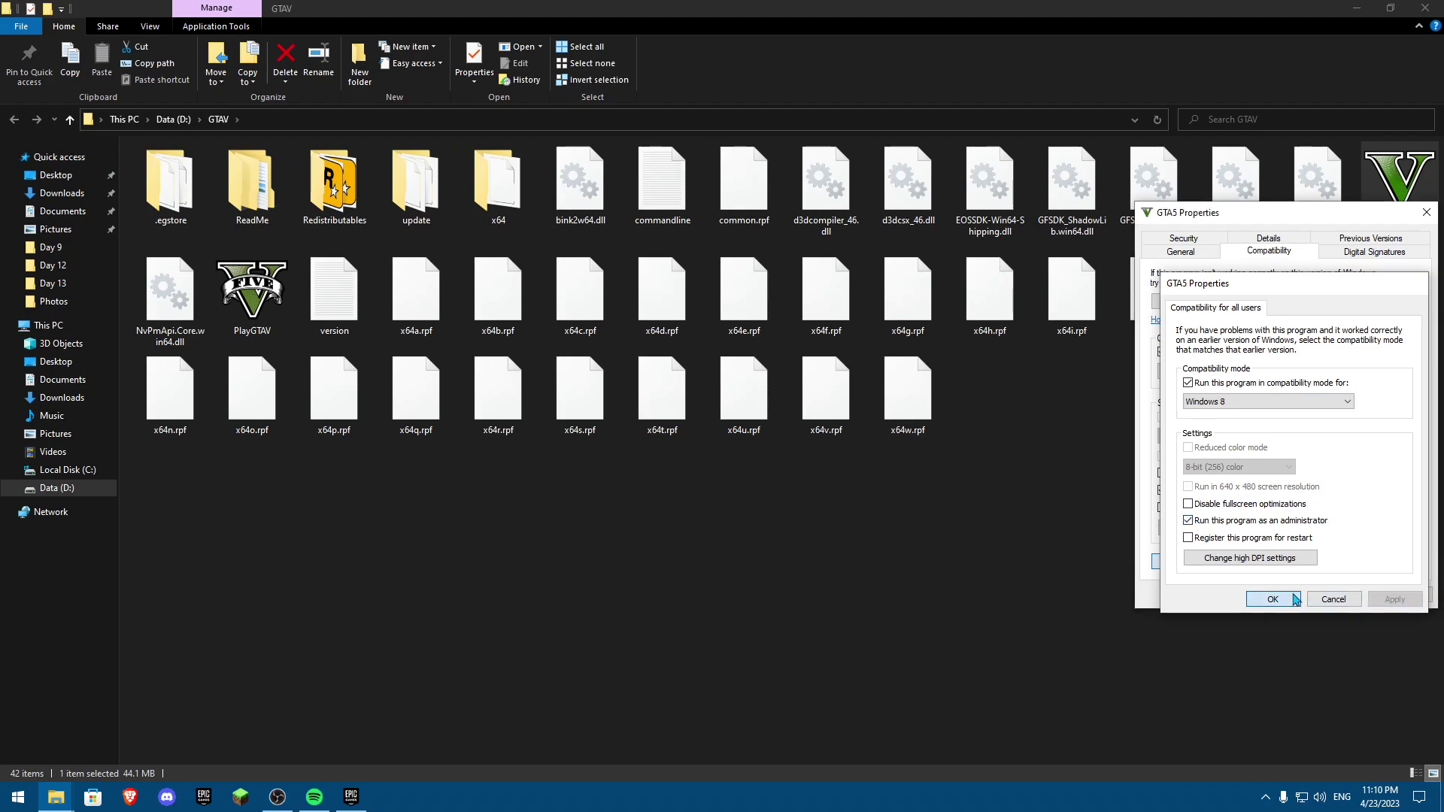
pyautogui.click(1282, 594)
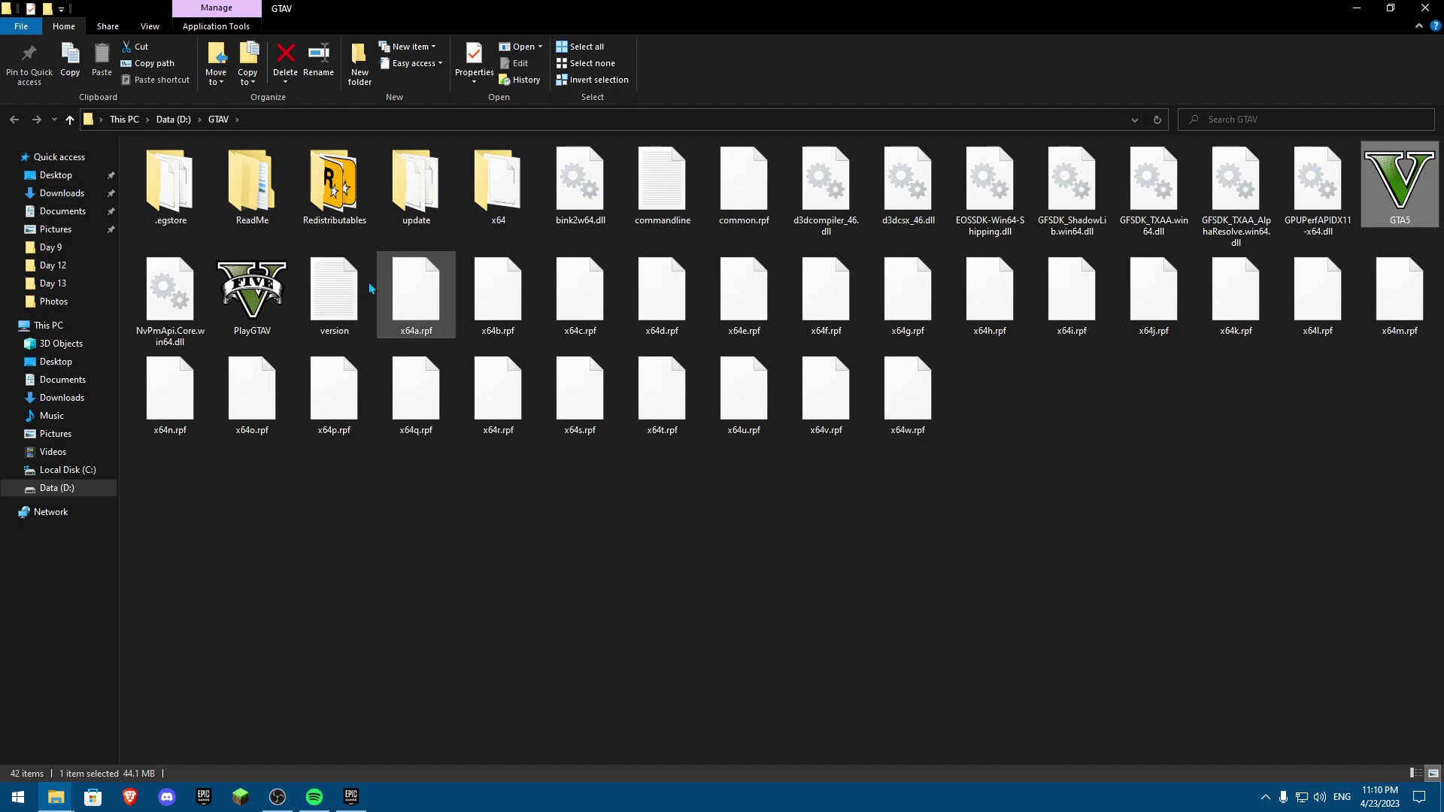
# Close the GTAV folder window and launch Services from Windows search using 'ser'.
pyautogui.click(1411, 9)
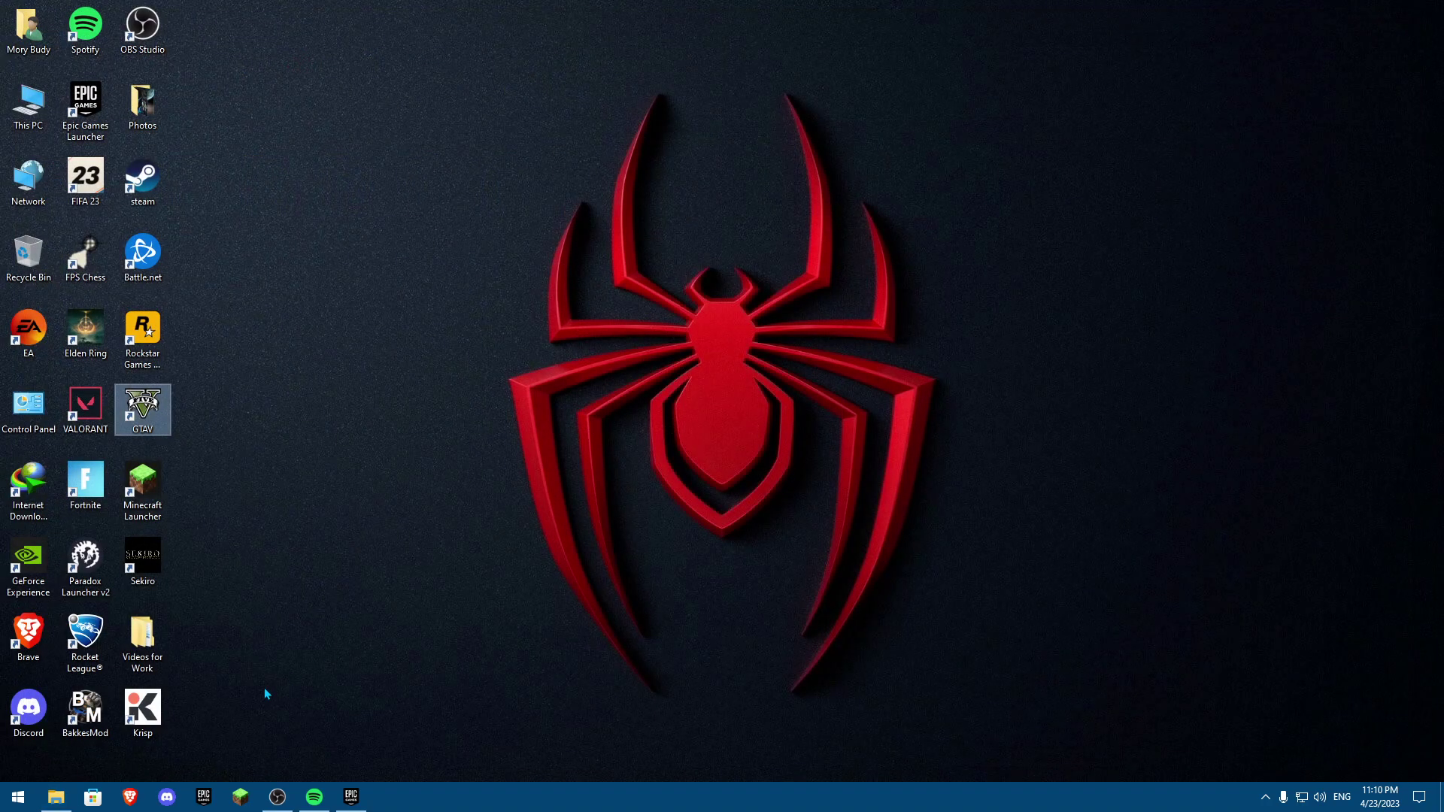
pyautogui.press('super+s')
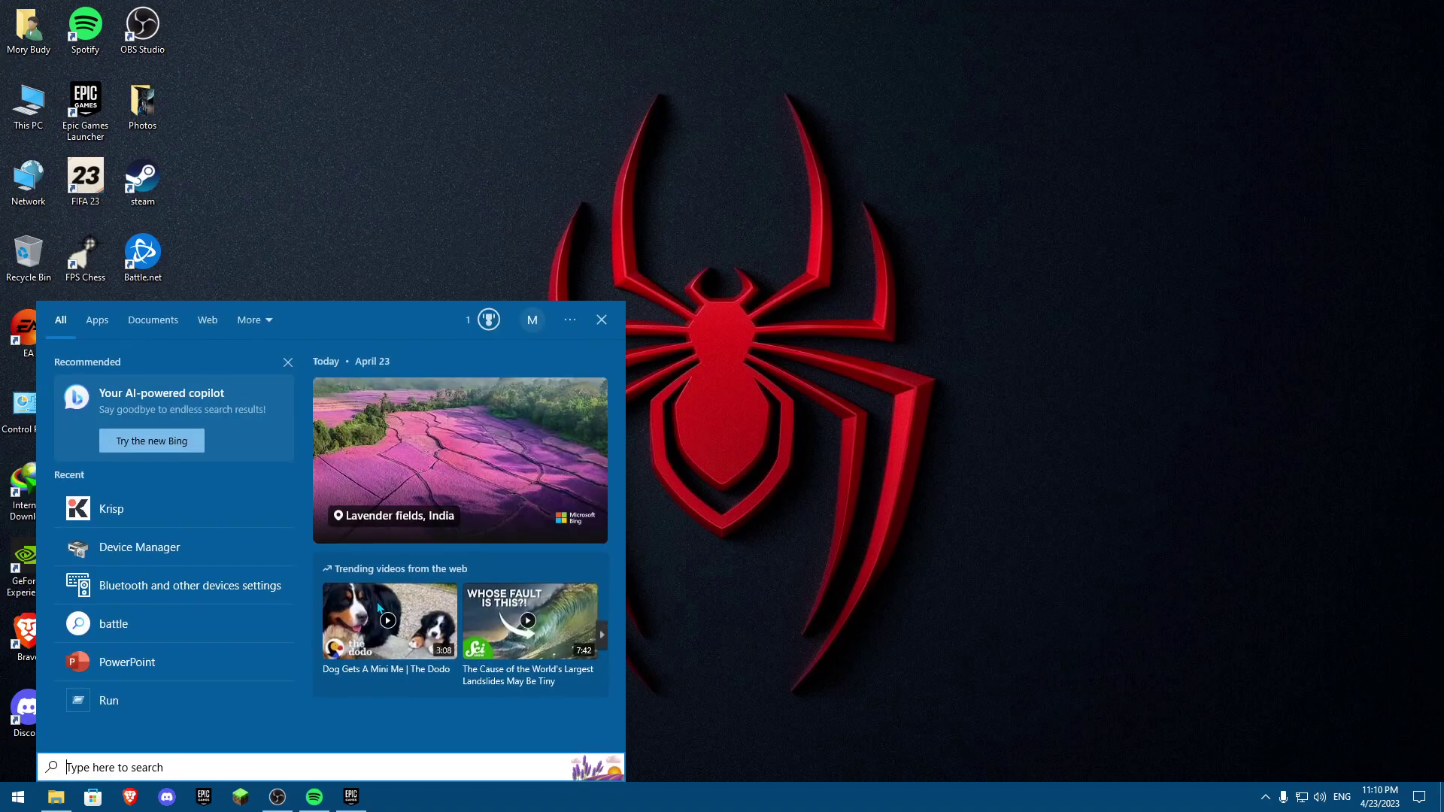
pyautogui.write('ser')
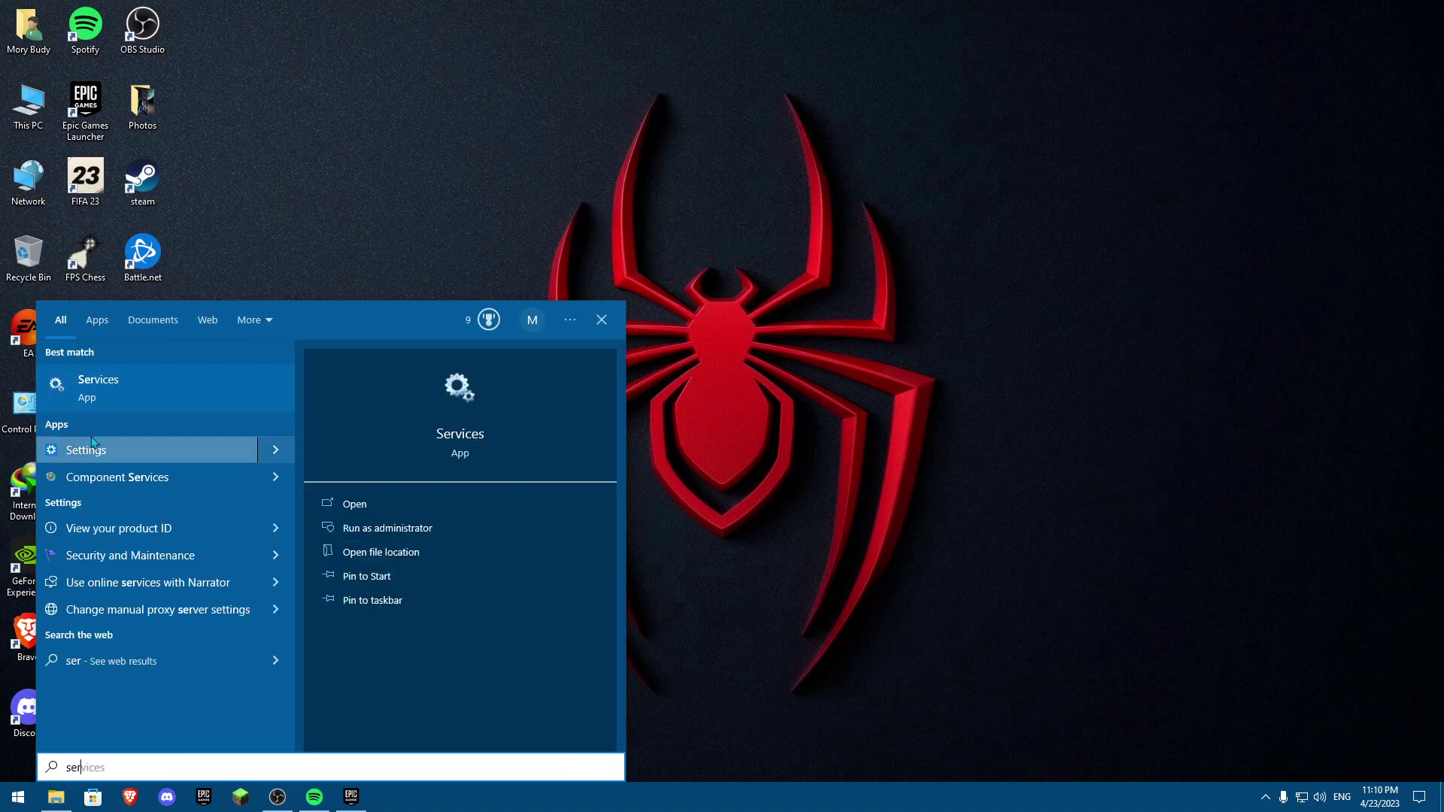
pyautogui.click(93, 402)
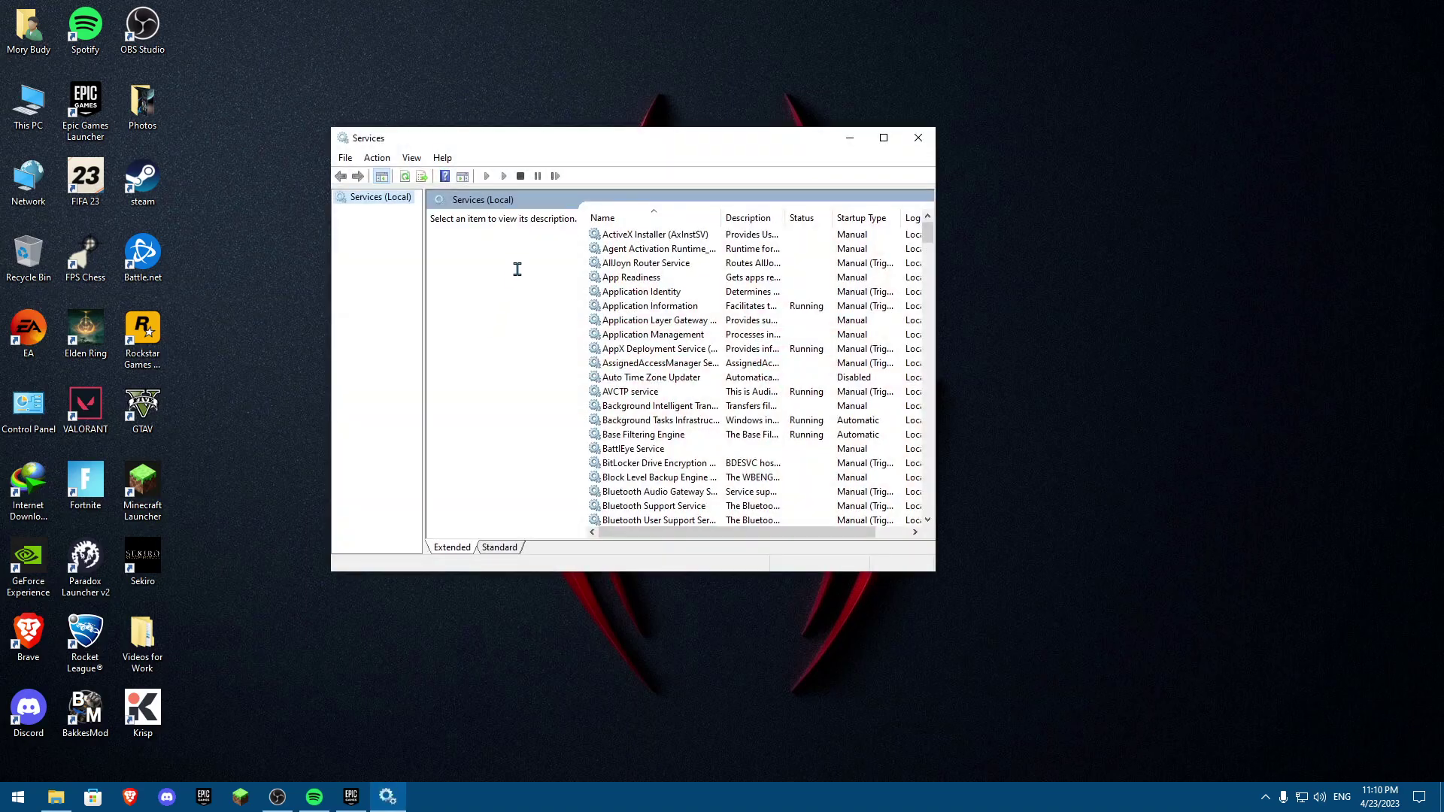
# Scroll through the Services list to review the installed services.
pyautogui.scroll(-10, 744, 280)
pyautogui.scroll(-20, 744, 300)
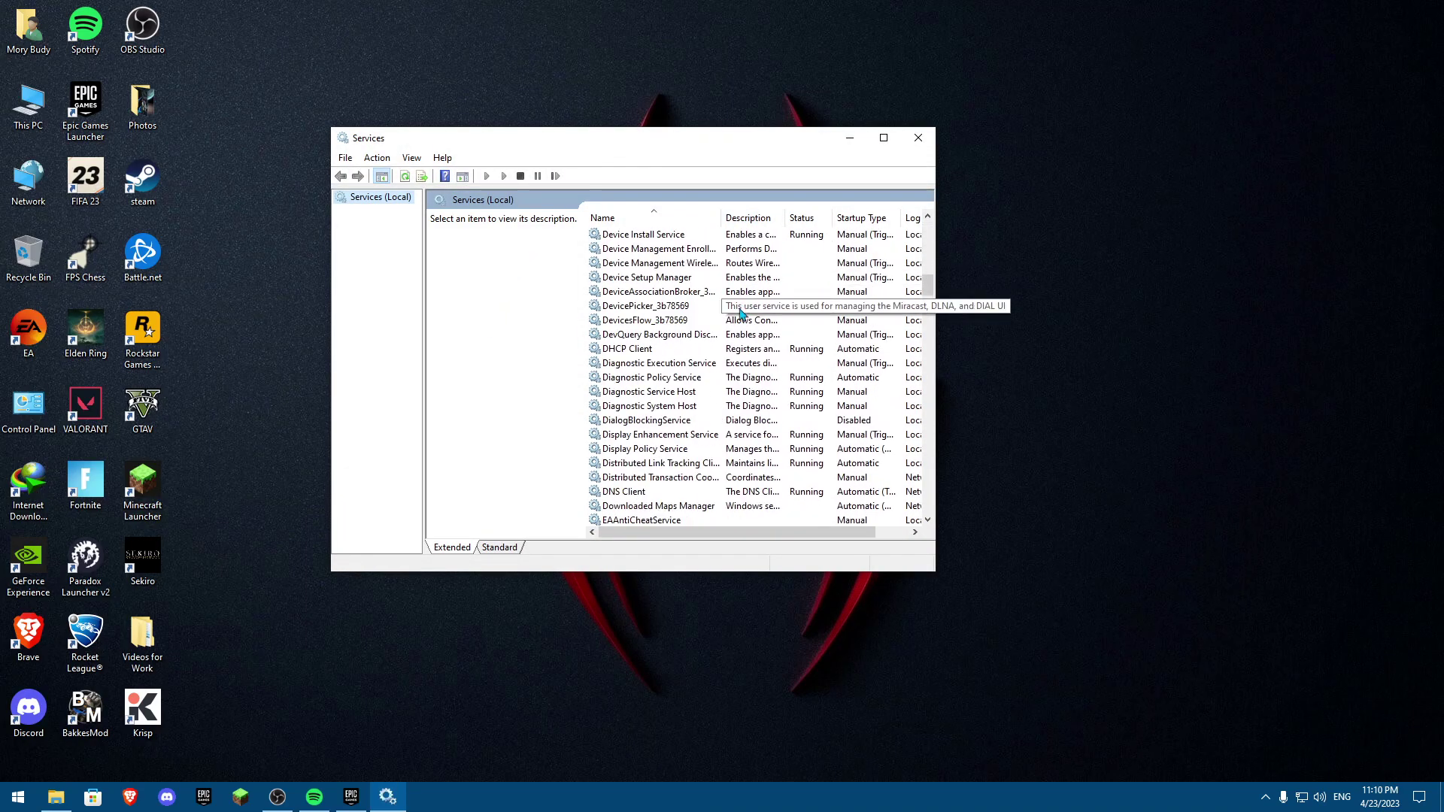
pyautogui.scroll(-20, 738, 320)
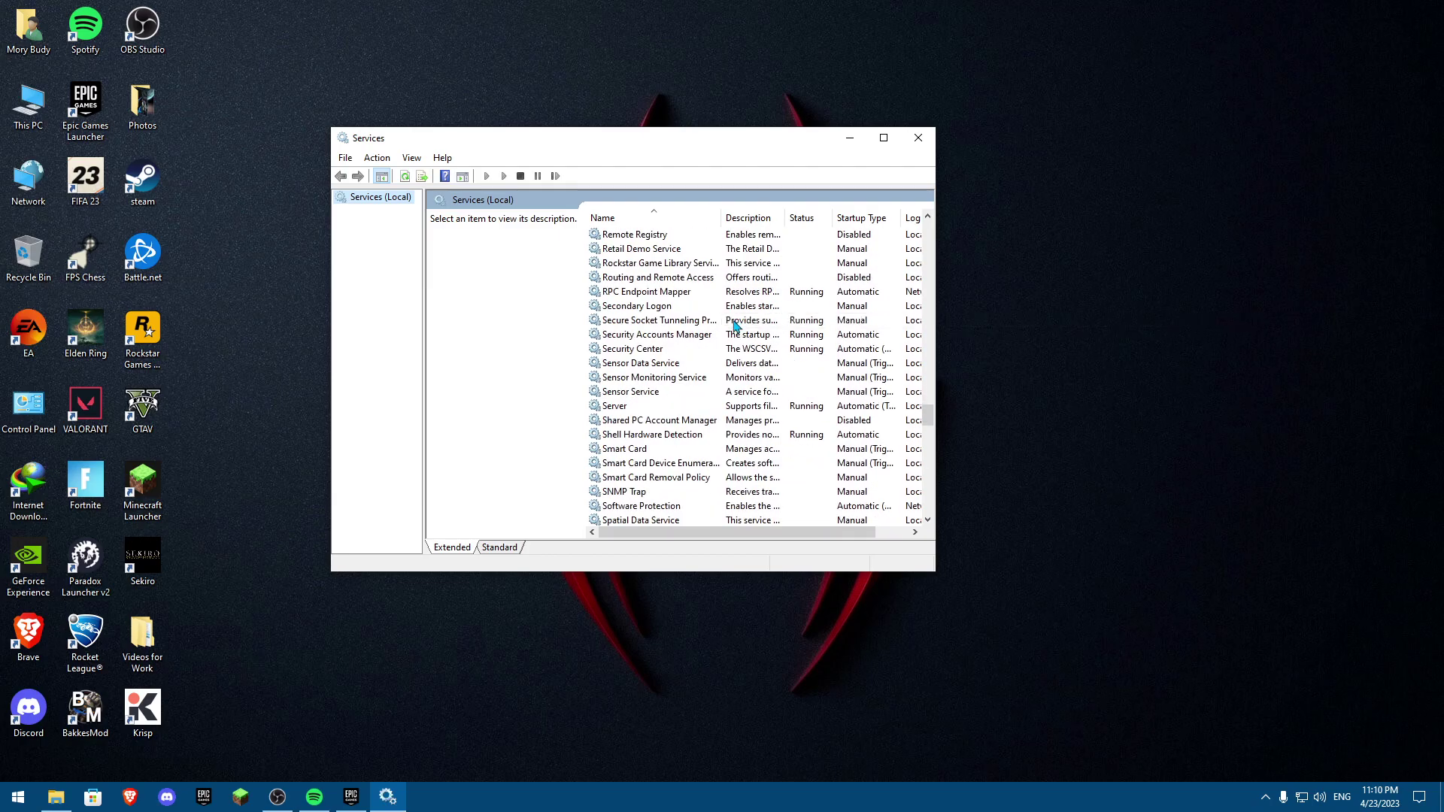
pyautogui.scroll(-20, 740, 331)
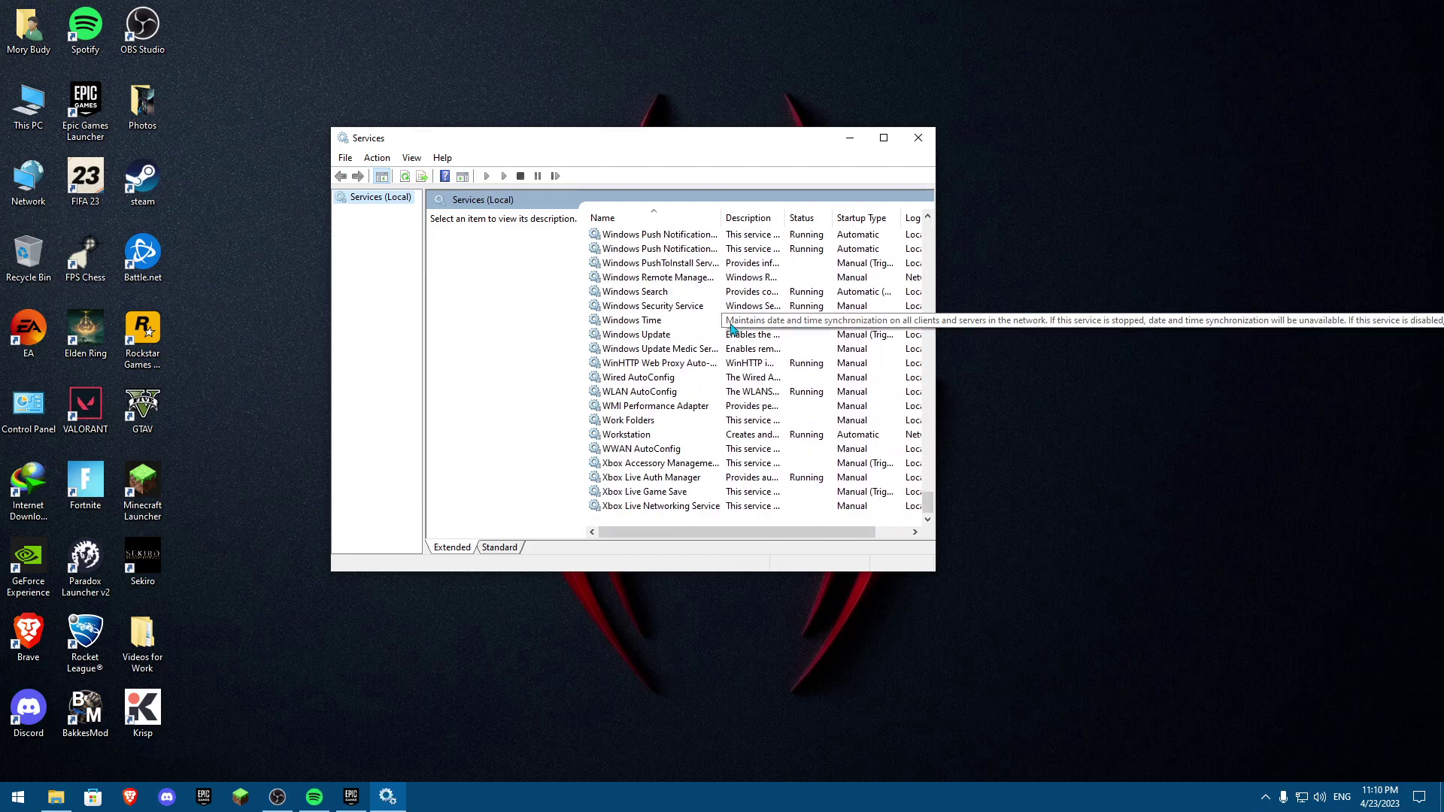
pyautogui.scroll(20, 754, 364)
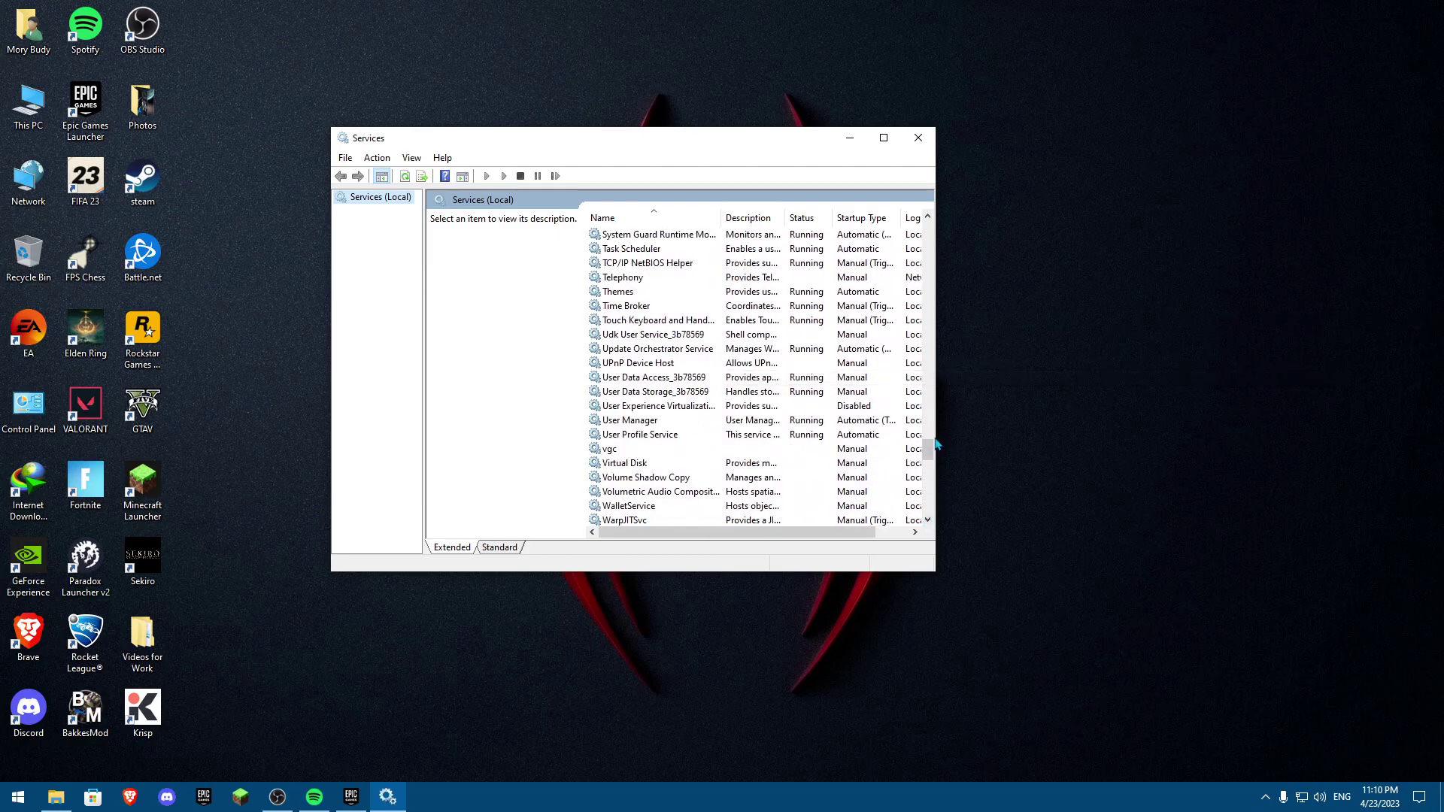
pyautogui.moveTo(929, 449); pyautogui.dragTo(930, 235)
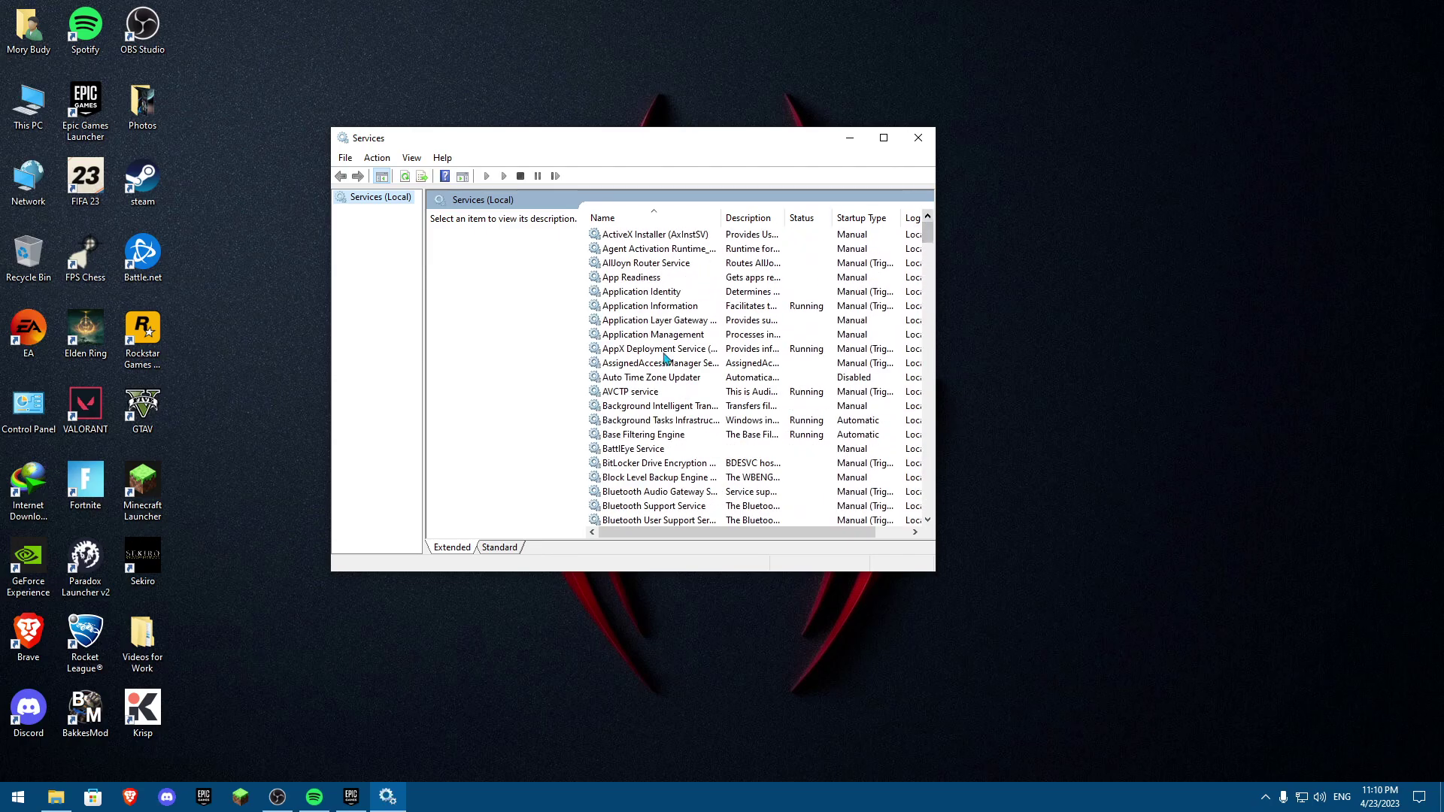
pyautogui.scroll(-5, 668, 382)
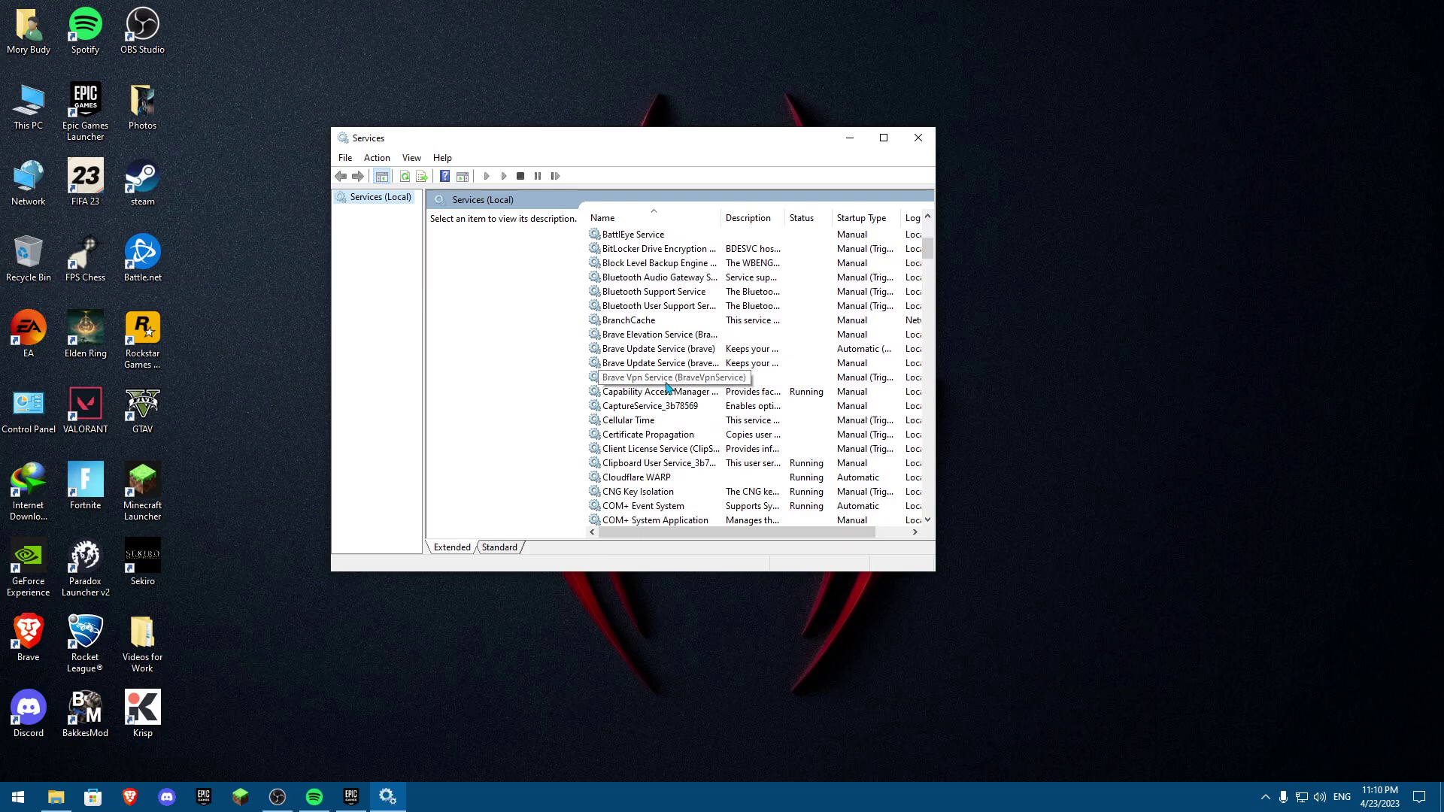
pyautogui.scroll(-8, 665, 489)
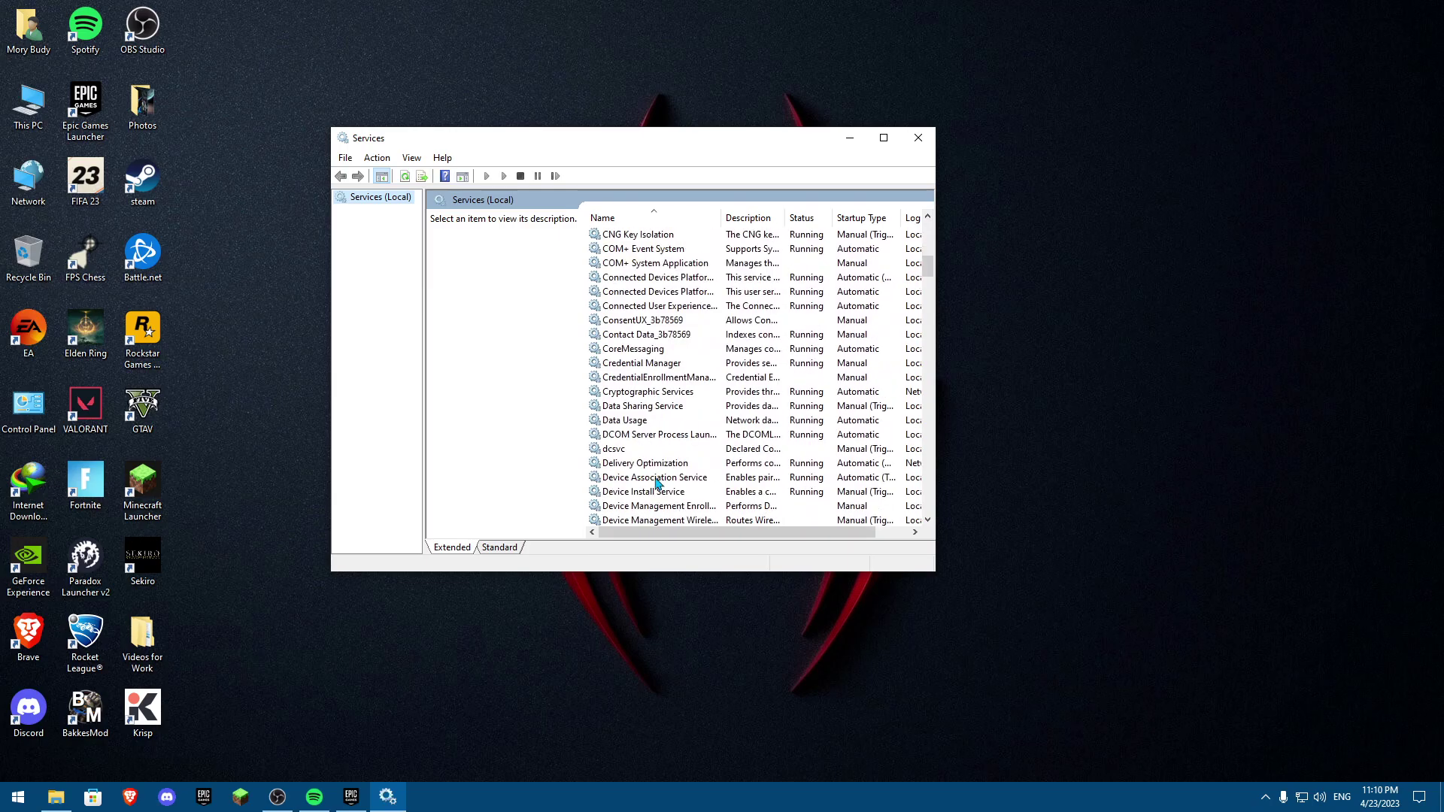
pyautogui.scroll(-6, 656, 476)
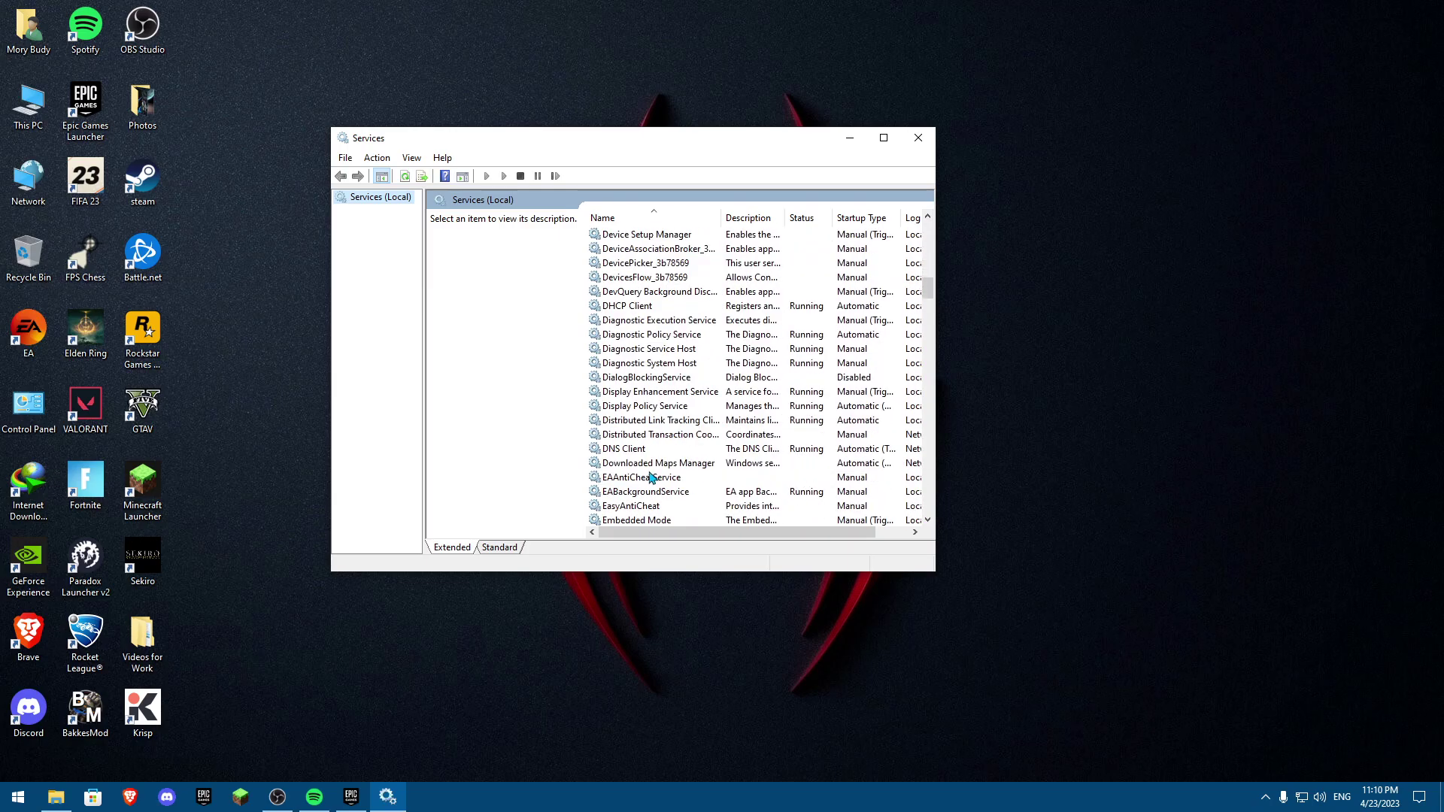
pyautogui.scroll(-4, 653, 477)
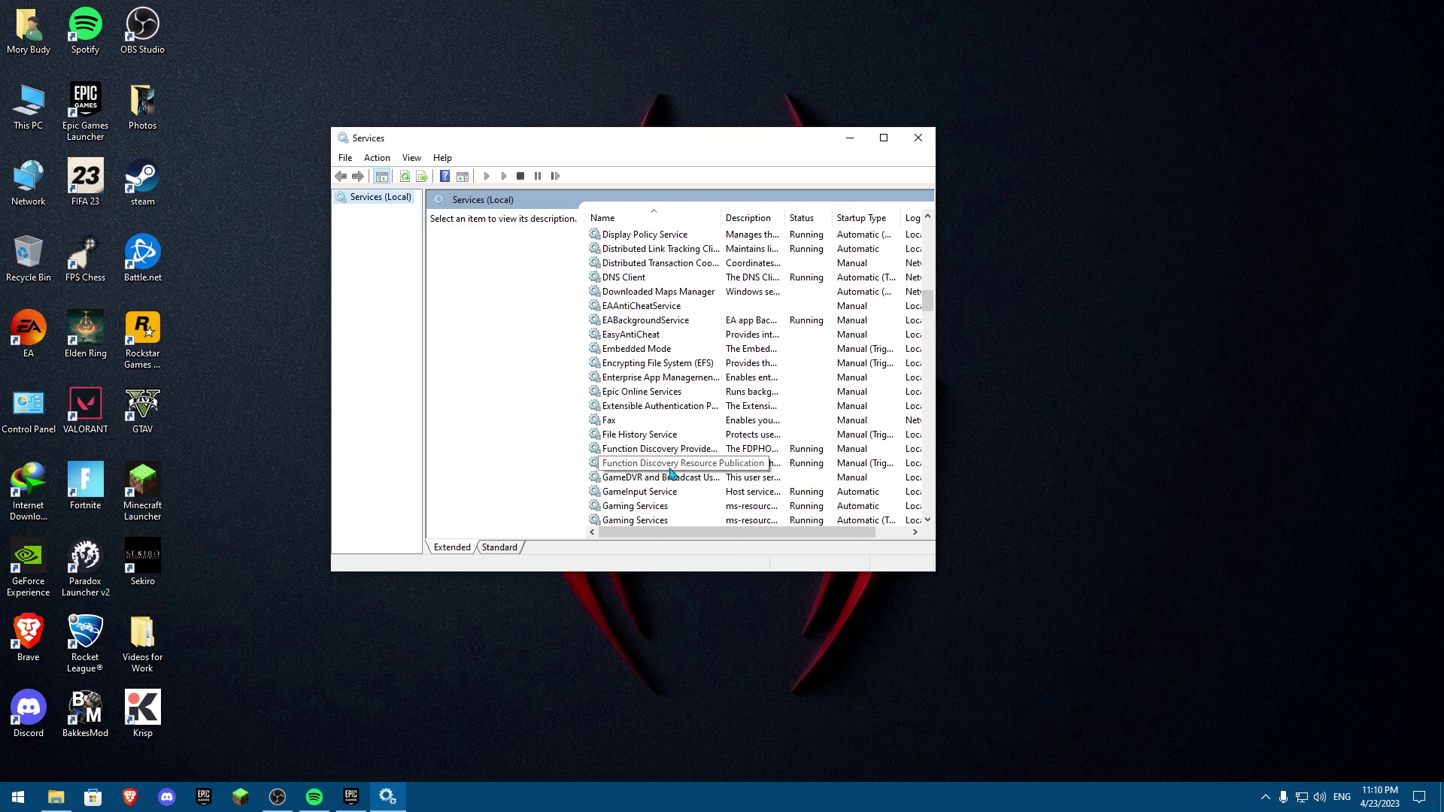
pyautogui.scroll(-3, 686, 484)
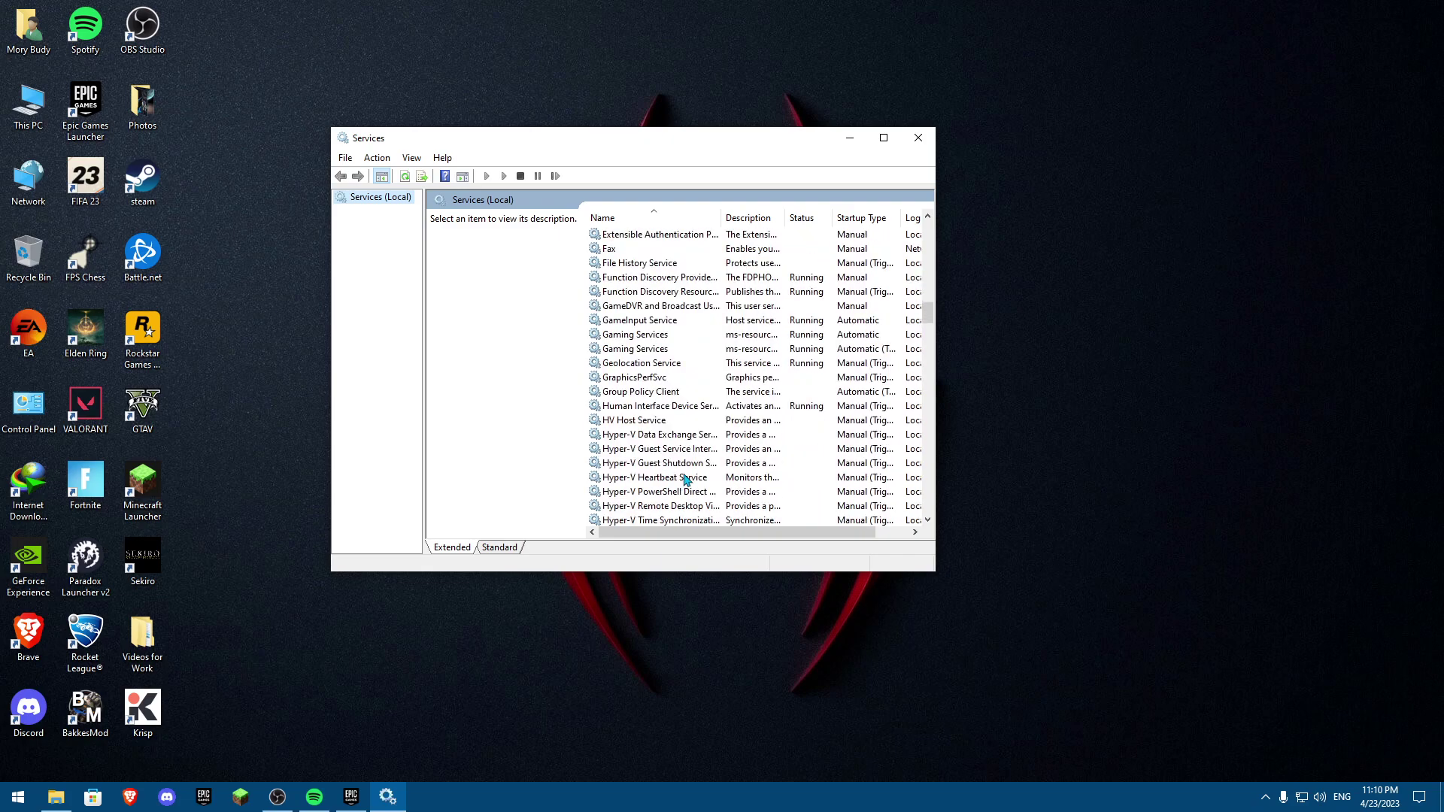
pyautogui.scroll(-11, 790, 393)
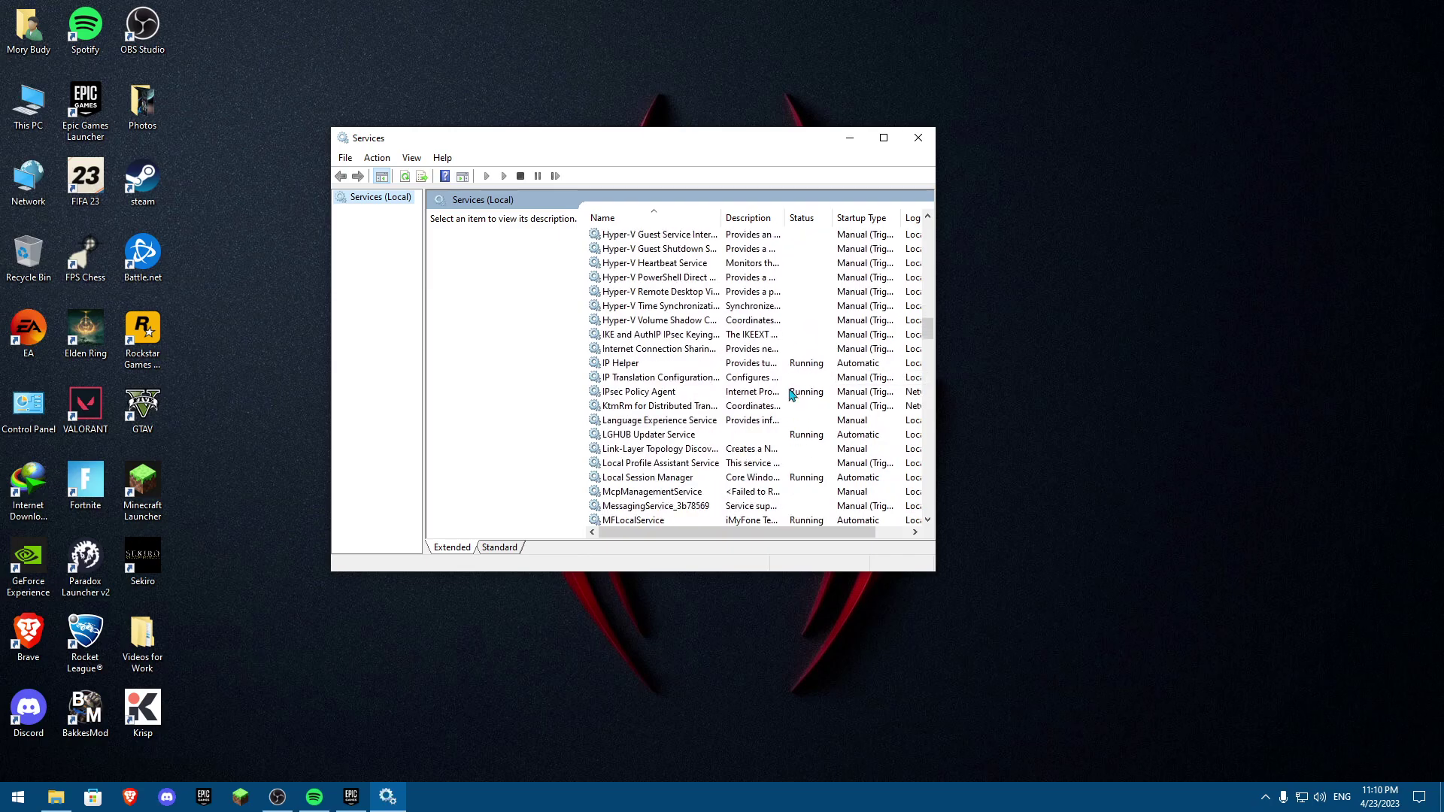
pyautogui.scroll(-7, 790, 393)
pyautogui.scroll(-20, 787, 393)
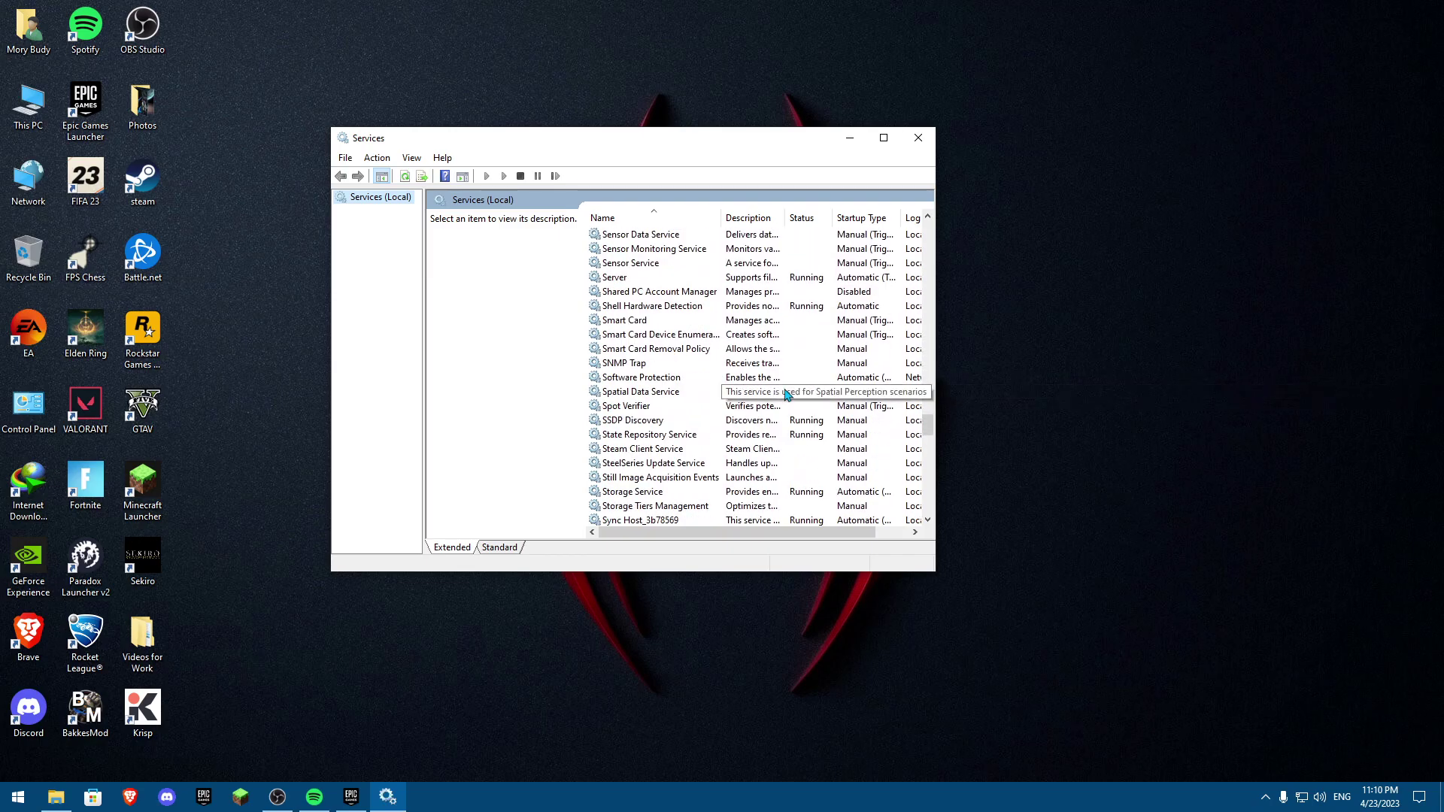
pyautogui.scroll(-7, 787, 393)
# Close the Services window.
pyautogui.click(918, 137)
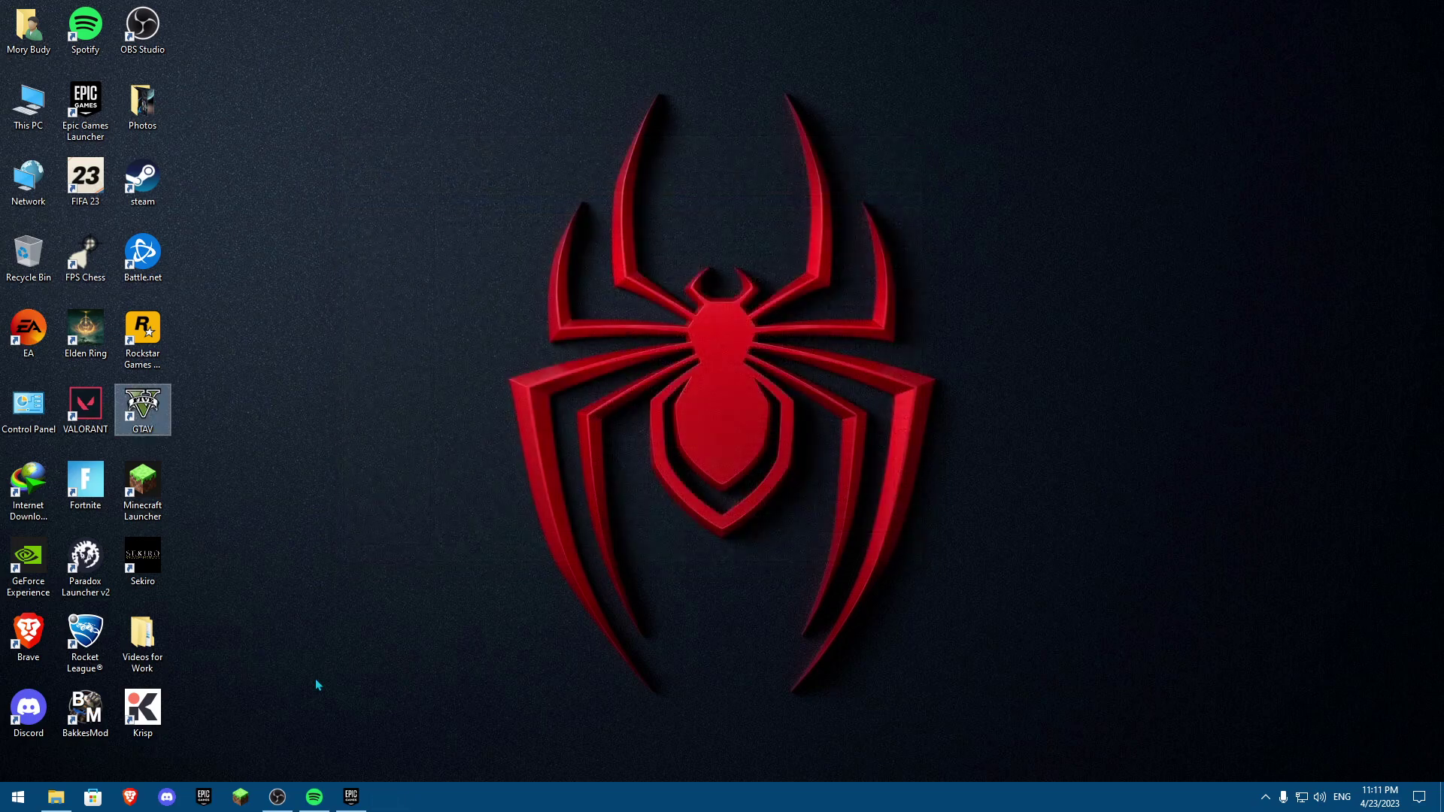
pyautogui.click(18, 797)
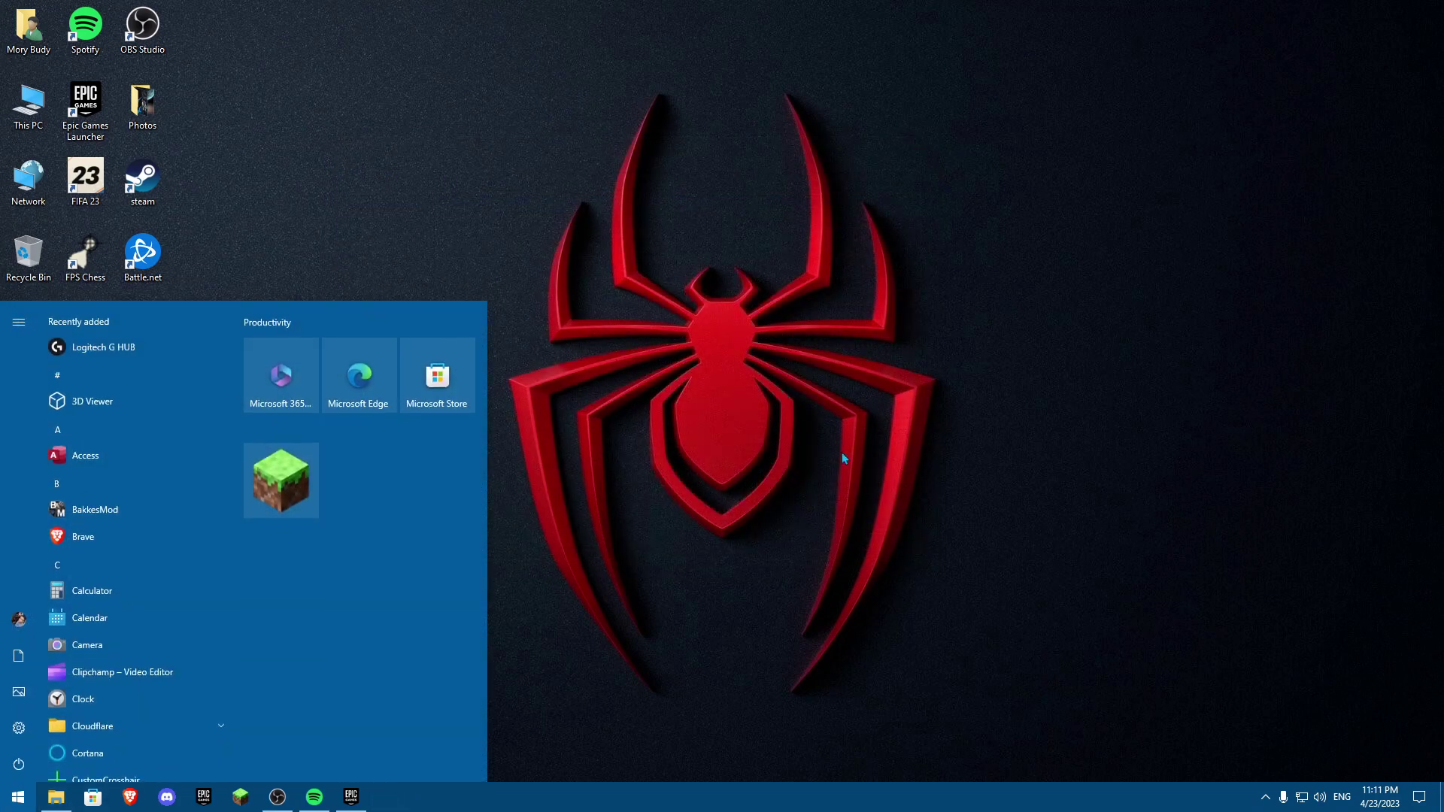
pyautogui.click(845, 451)
# Search 'fire' and launch Windows Defender Firewall with Advanced Security.
pyautogui.press('super+s')
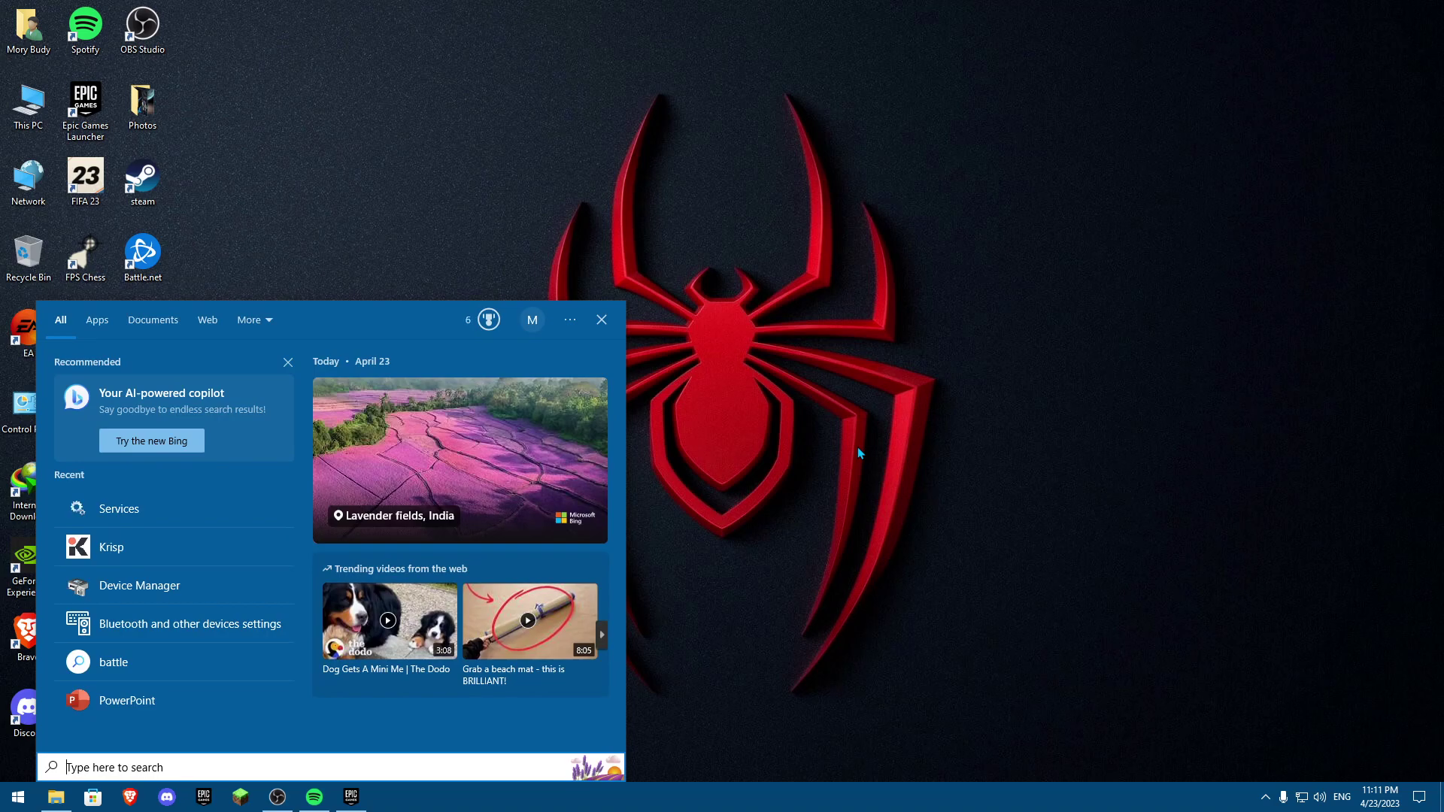
pyautogui.write('f')
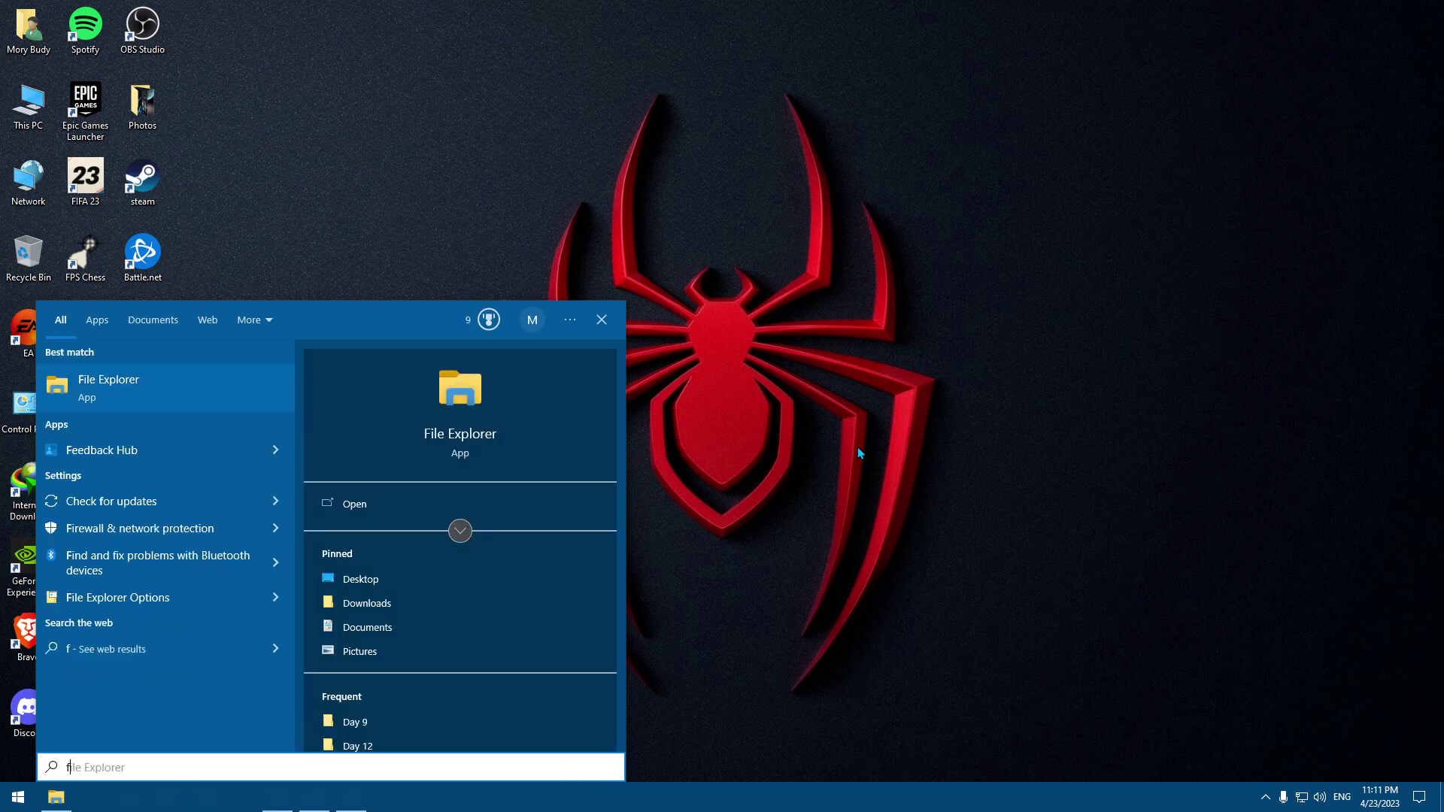
pyautogui.write('ireq')
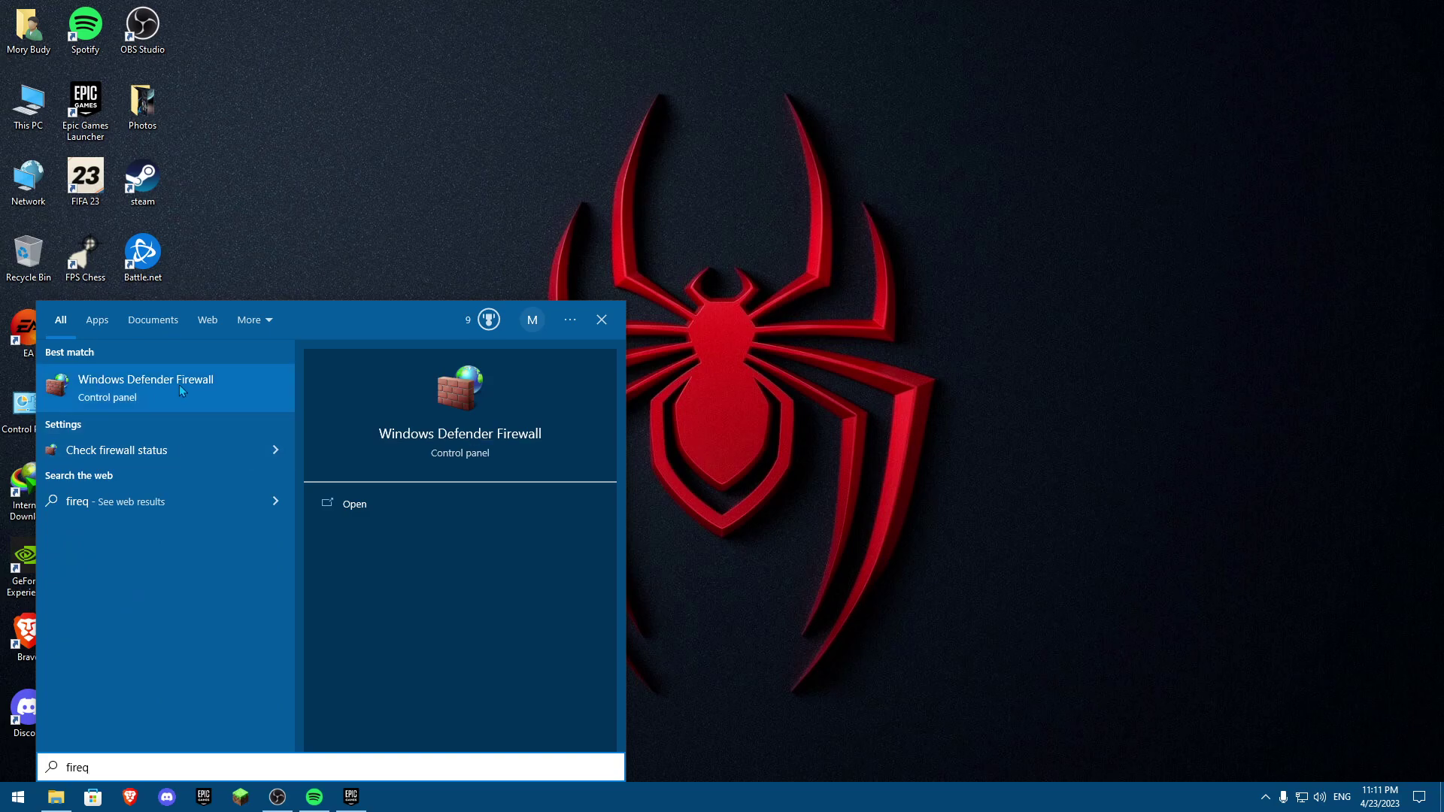
pyautogui.press('BackSpace')
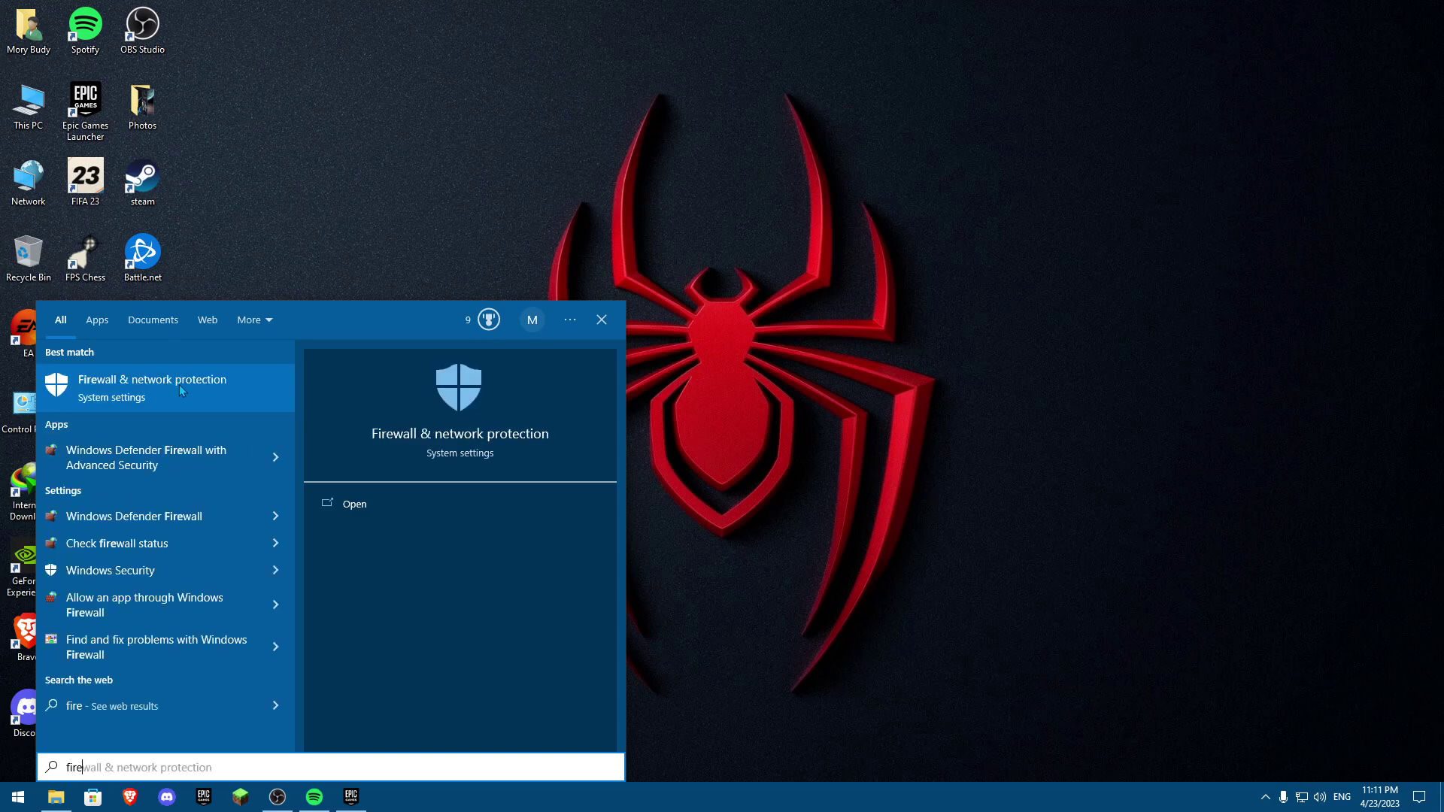
pyautogui.click(147, 464)
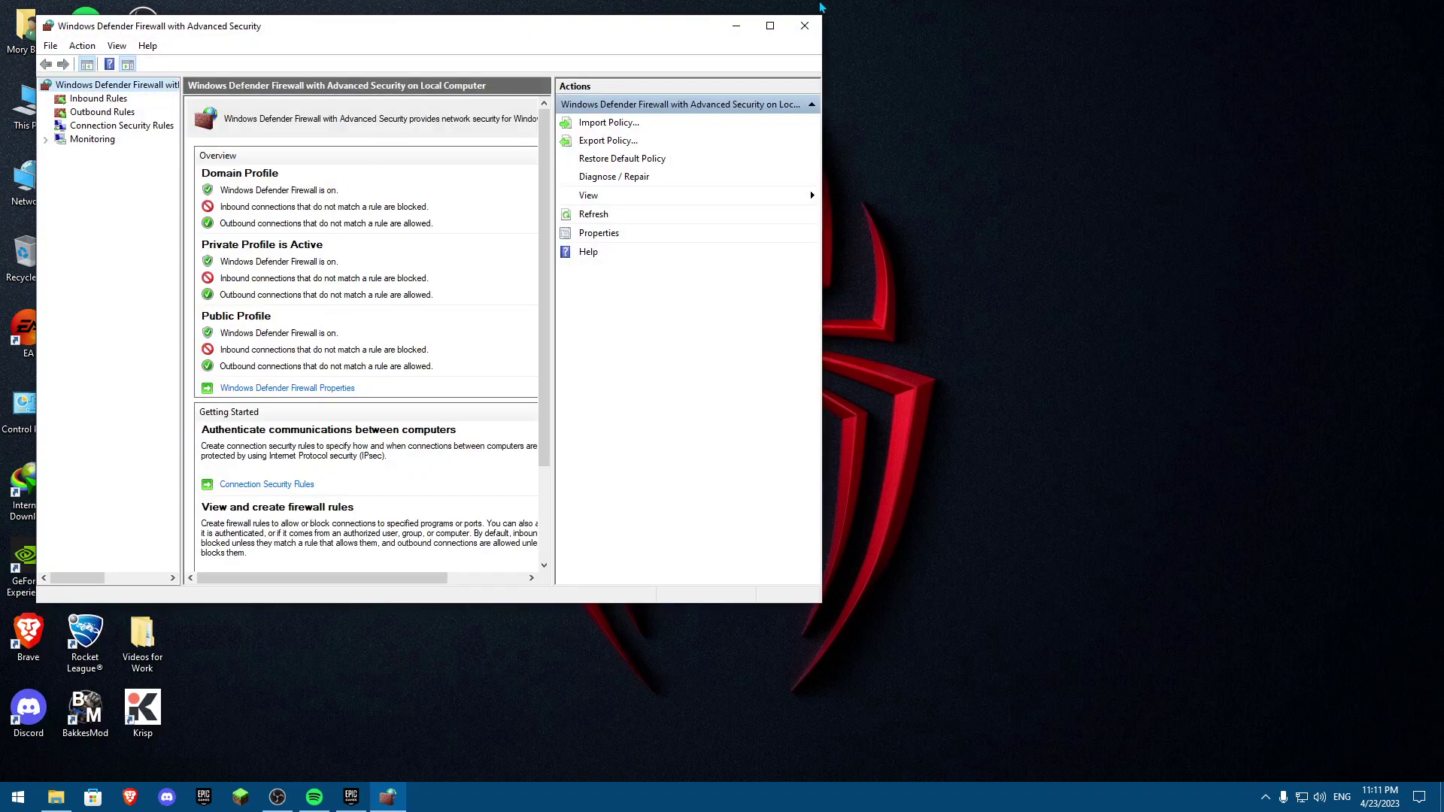
# Maximize the firewall and review the first Grand Theft Auto V inbound rule's properties.
pyautogui.click(773, 27)
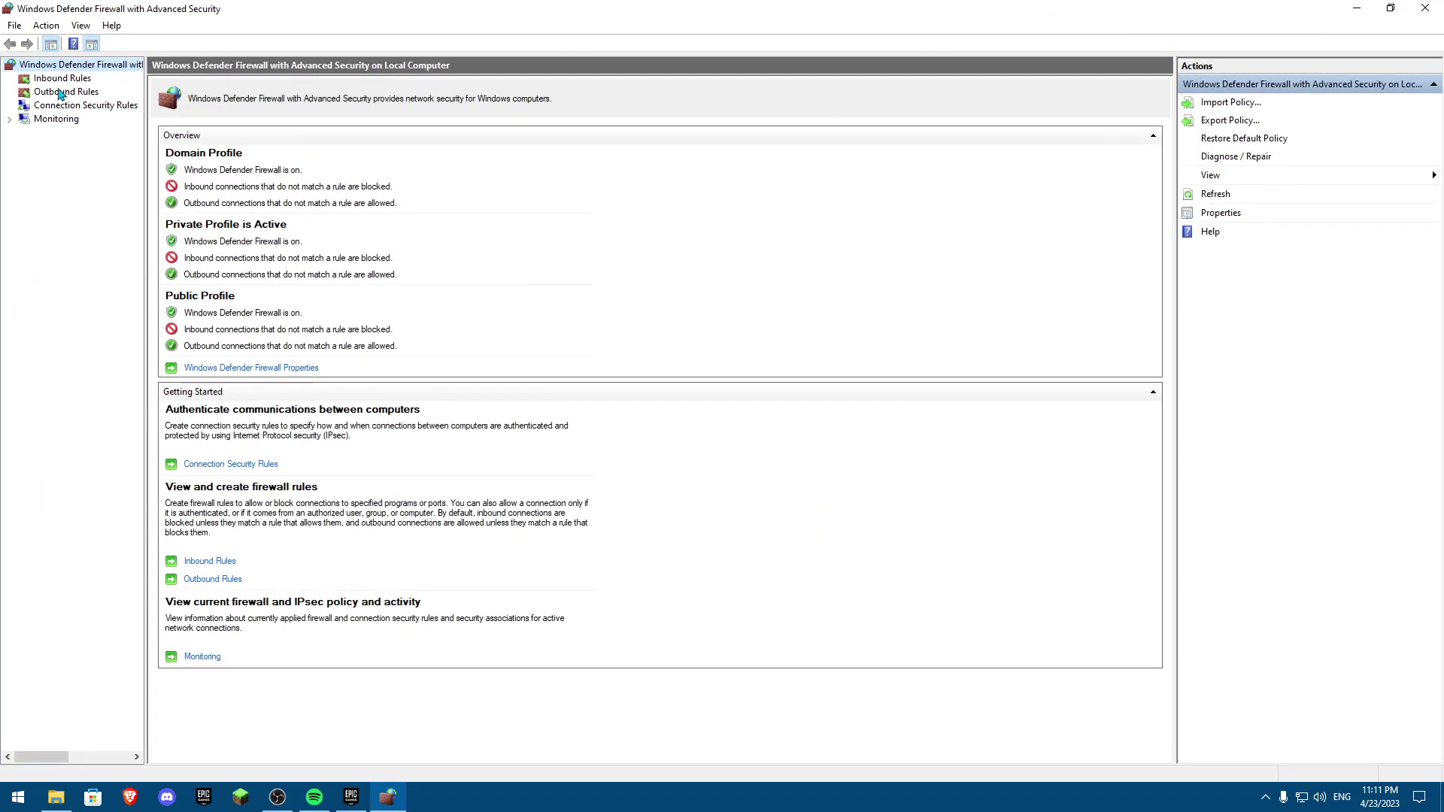
pyautogui.click(60, 81)
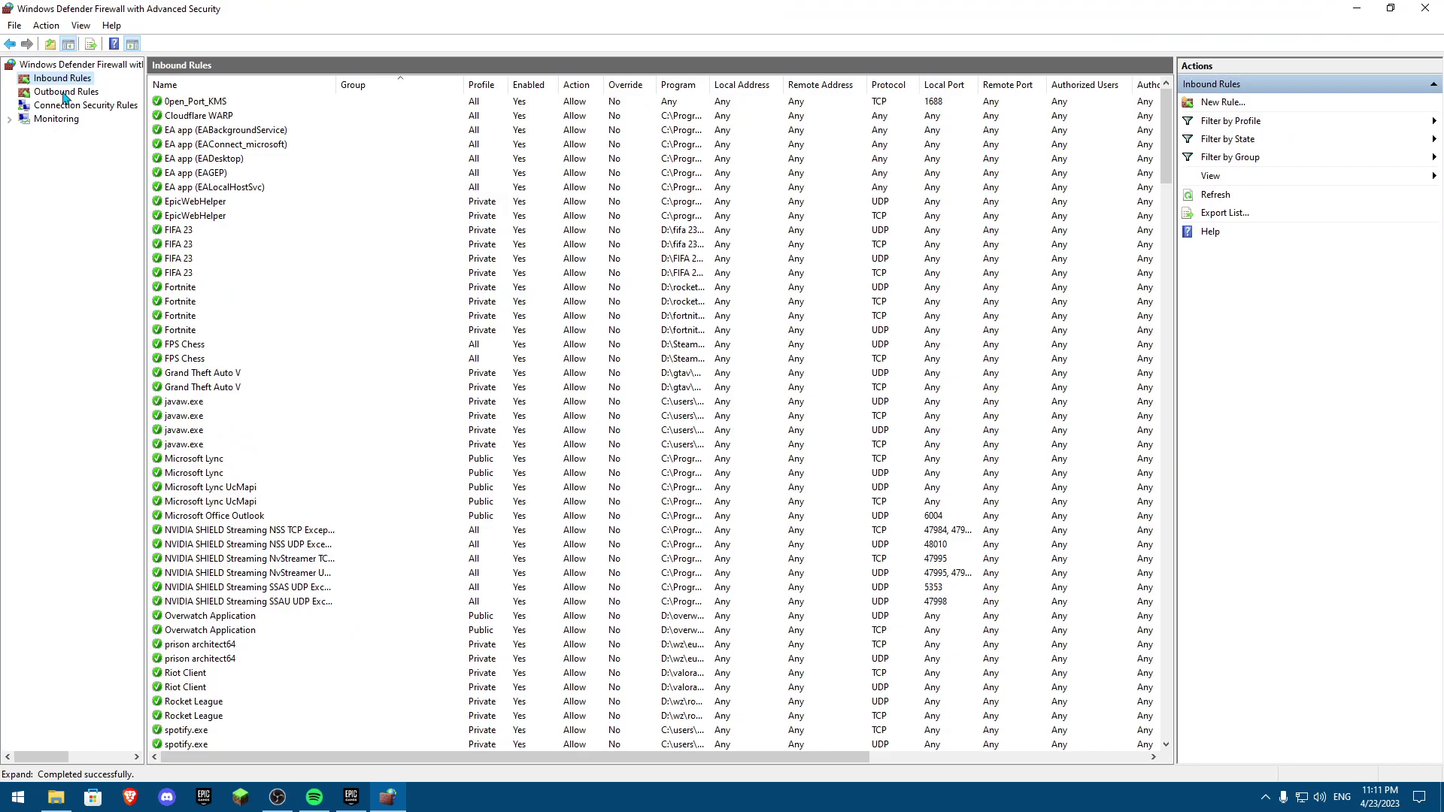
pyautogui.click(255, 375)
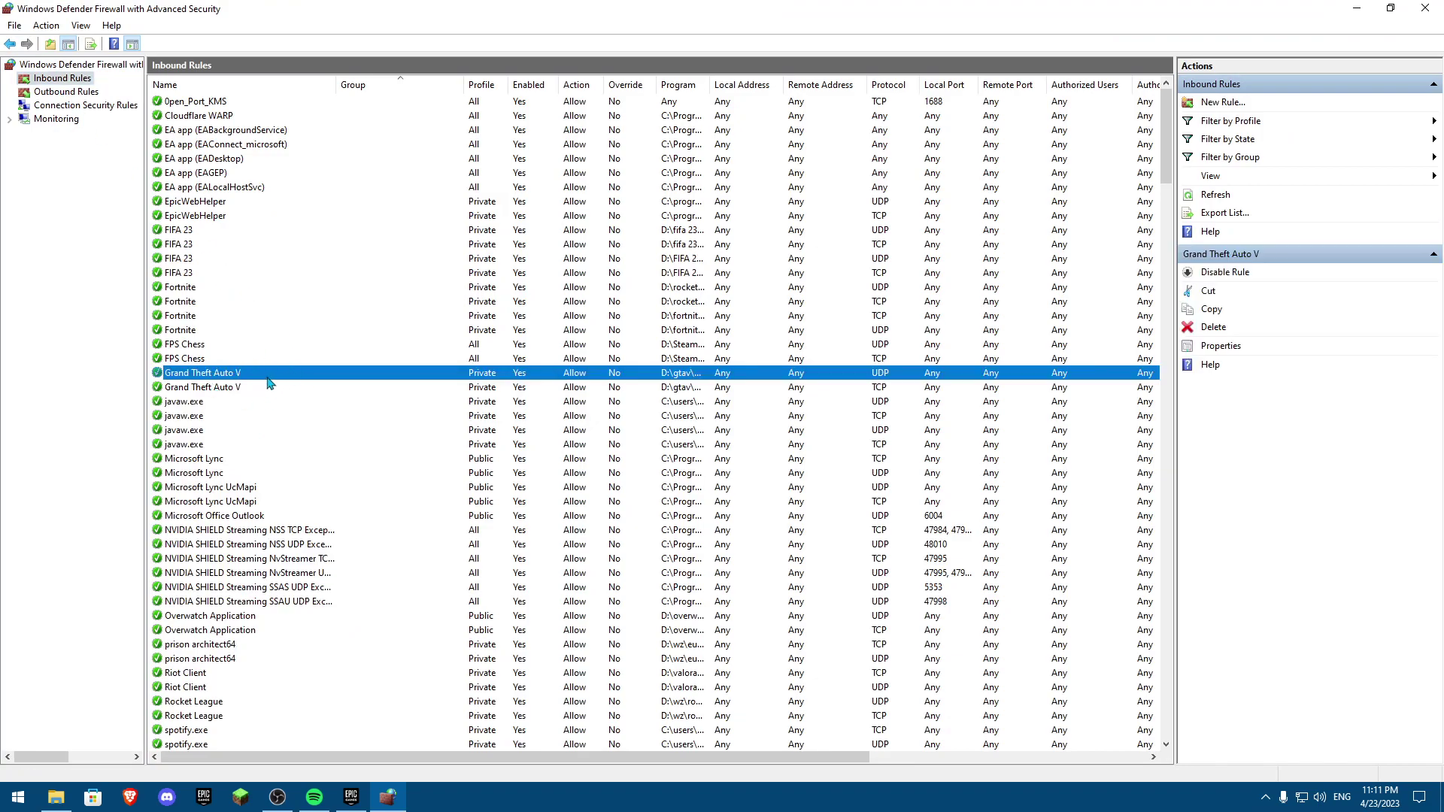
pyautogui.rightClick(256, 372)
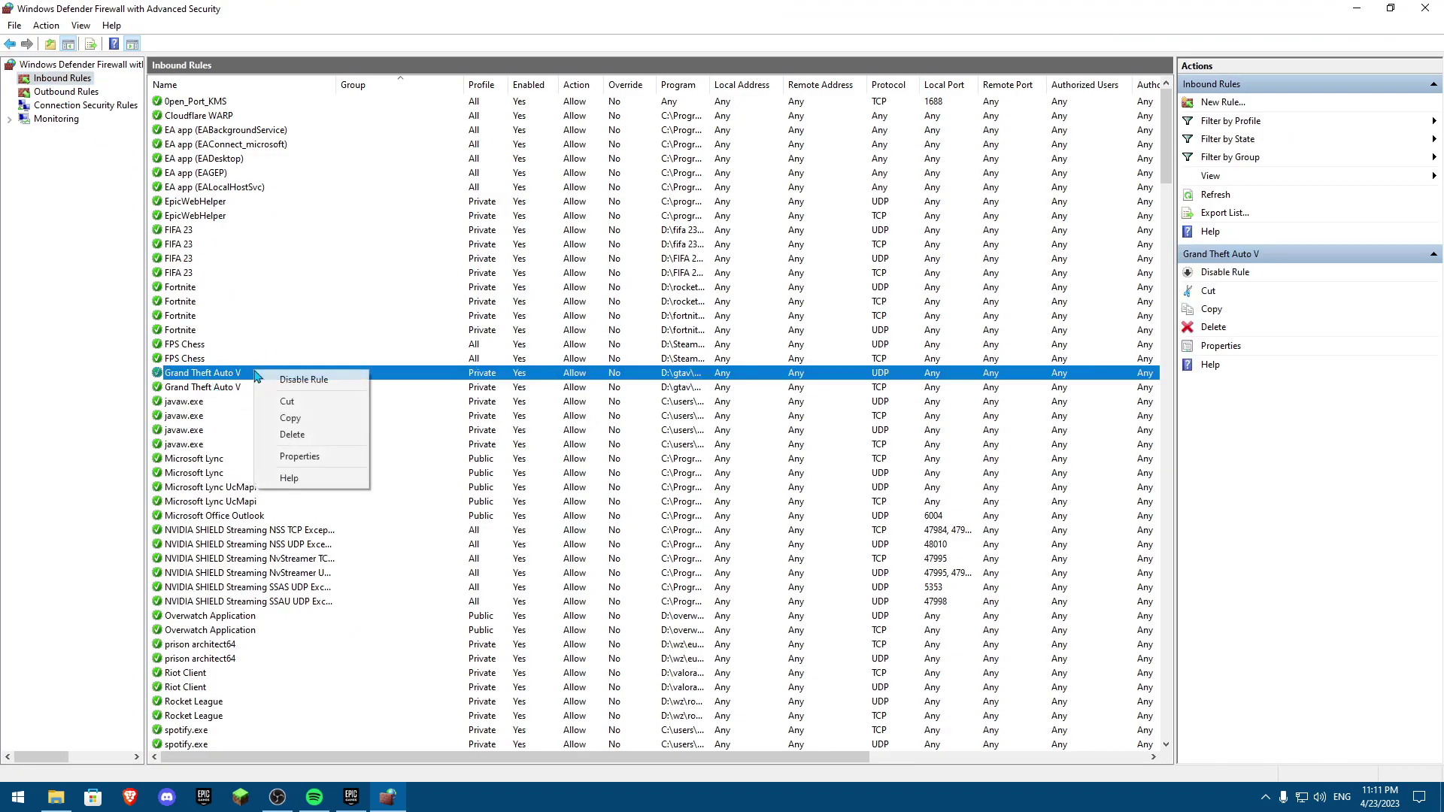
pyautogui.click(303, 462)
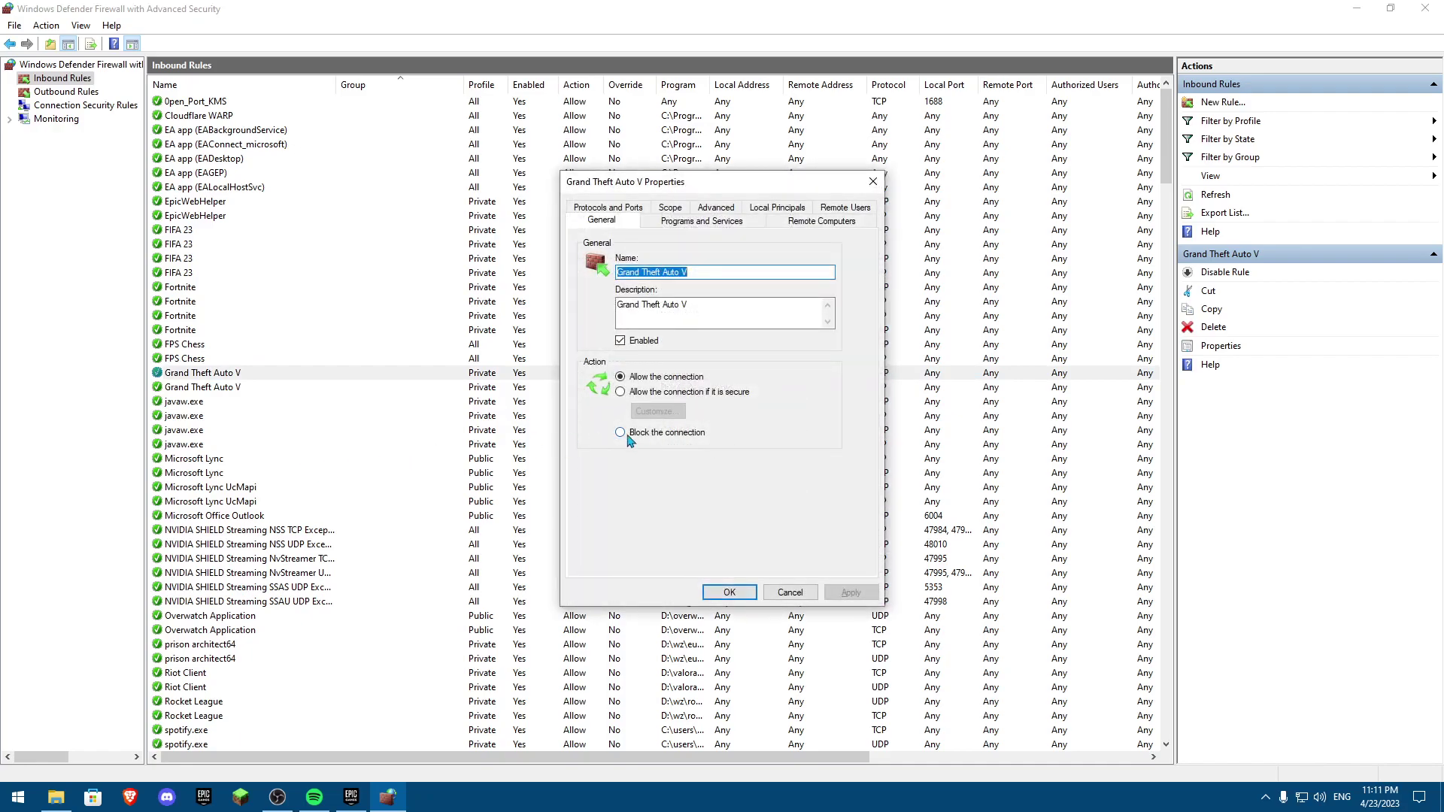
pyautogui.click(729, 592)
# Check the second Grand Theft Auto V rule and outbound rules, then return to Inbound Rules.
pyautogui.click(260, 386)
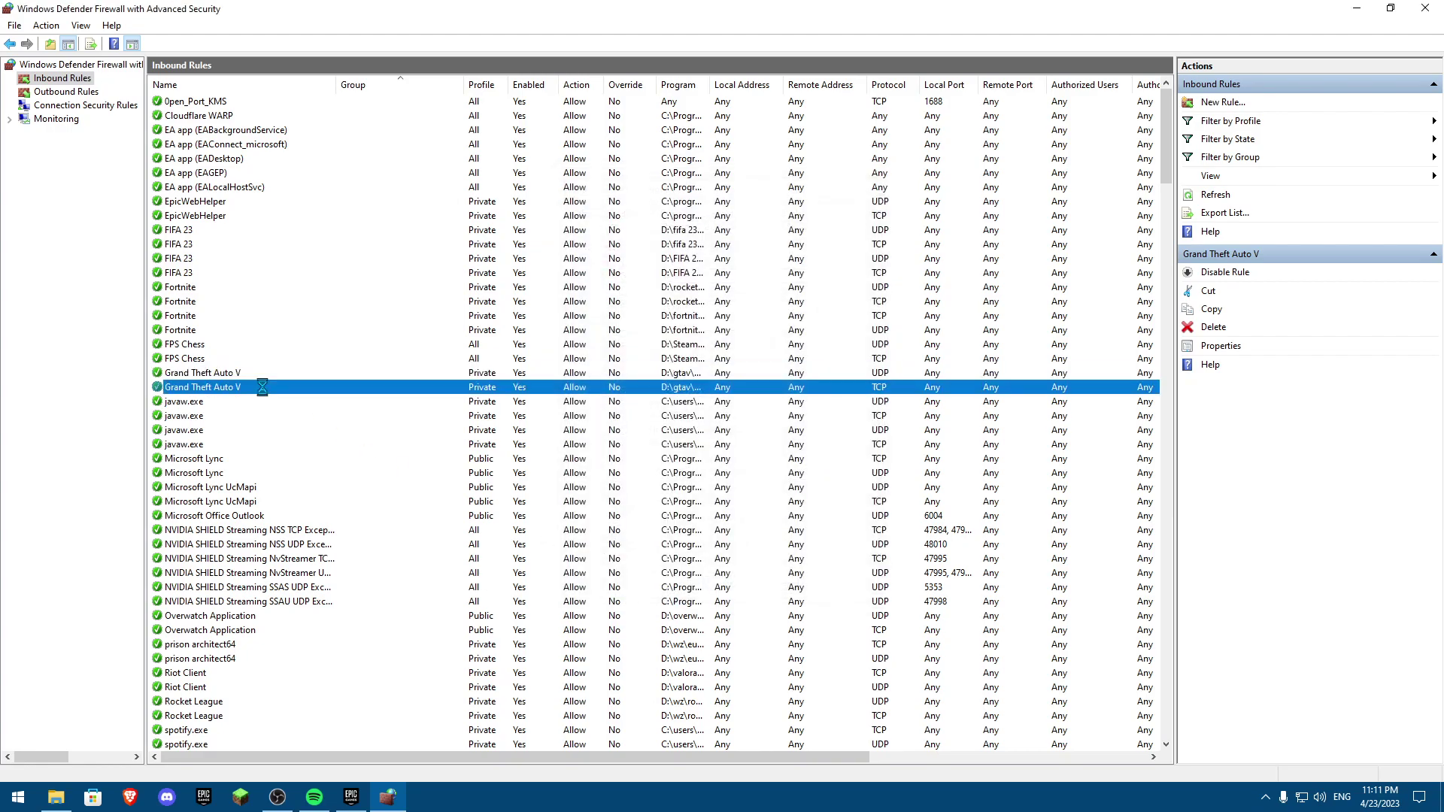
pyautogui.click(88, 92)
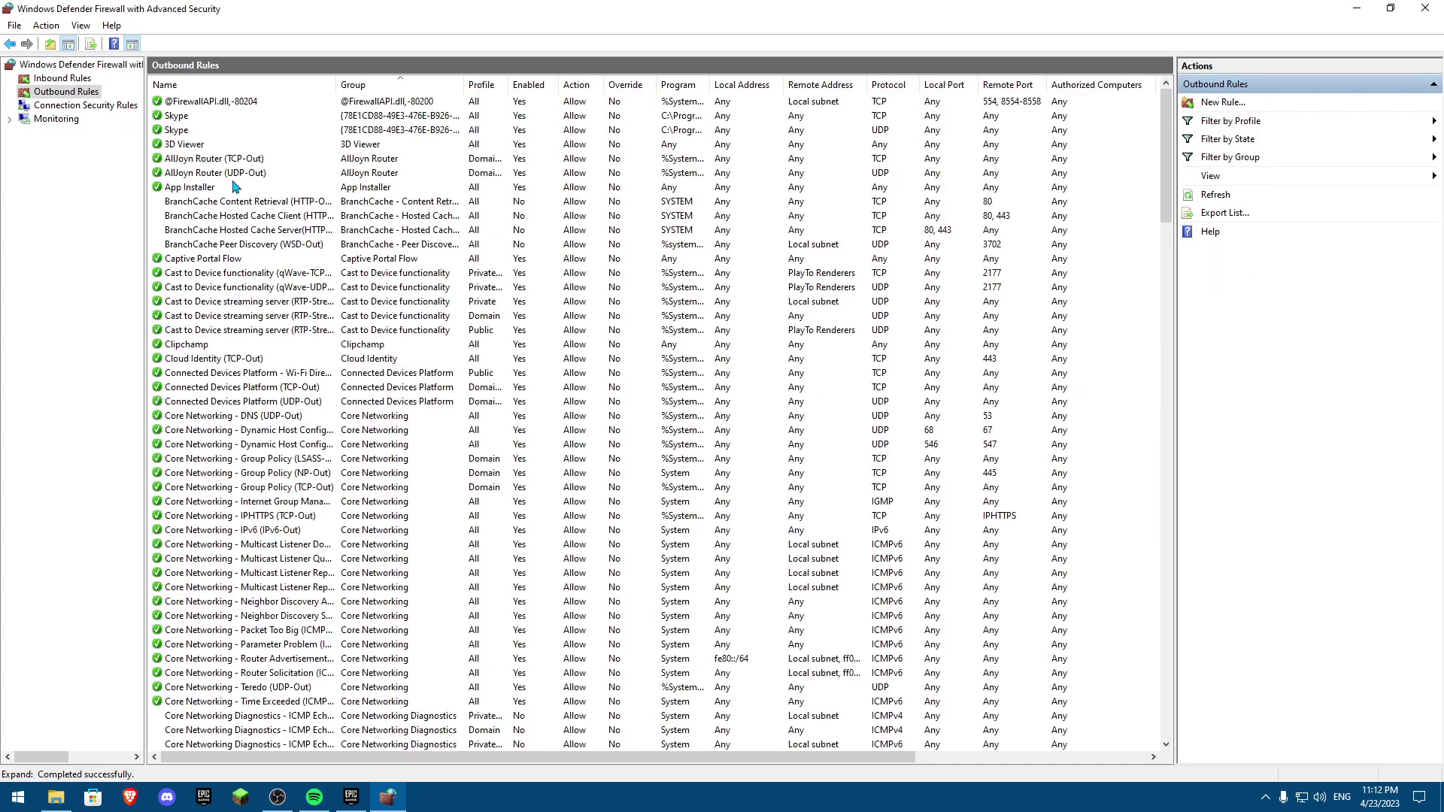
pyautogui.scroll(-1, 223, 314)
pyautogui.scroll(1, 196, 249)
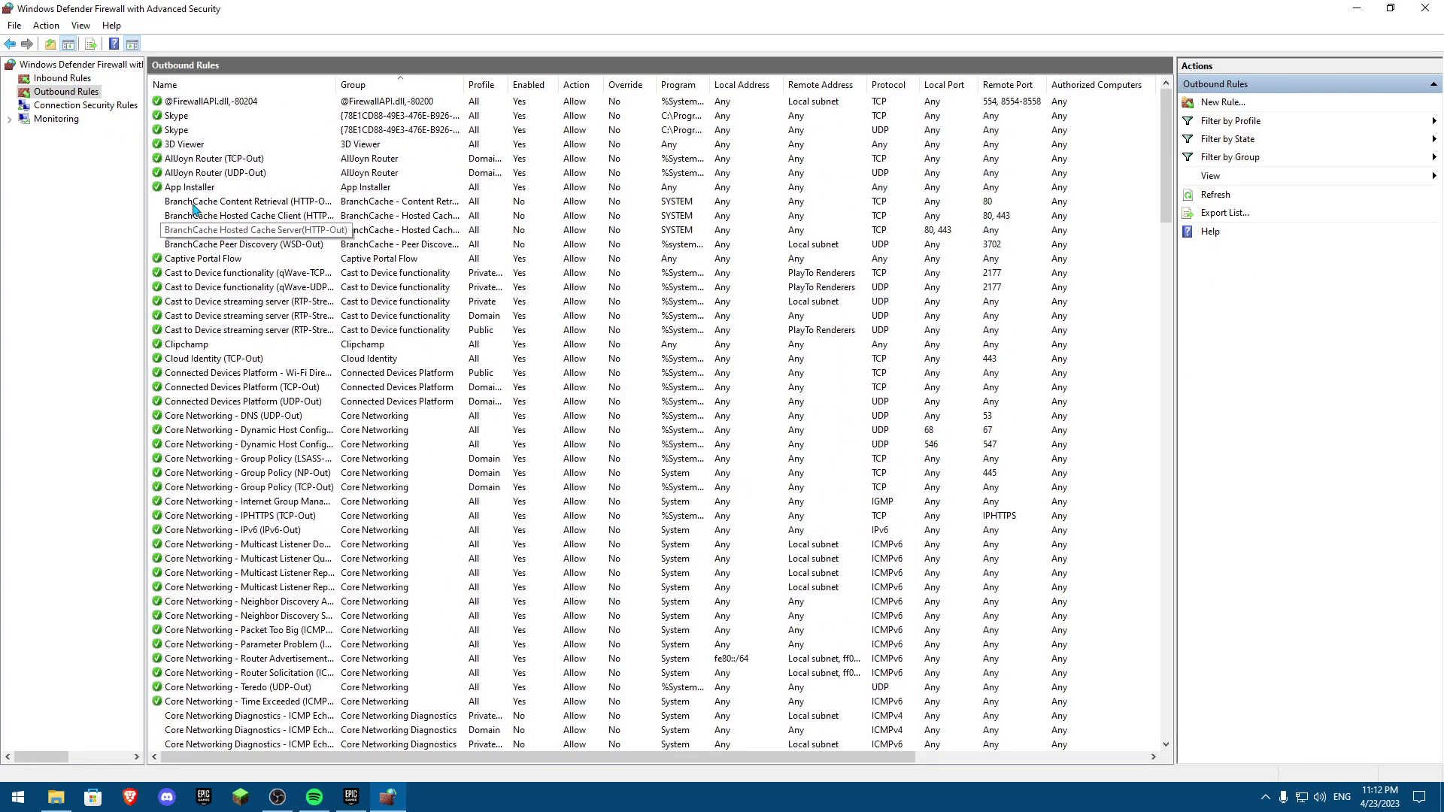
pyautogui.click(62, 79)
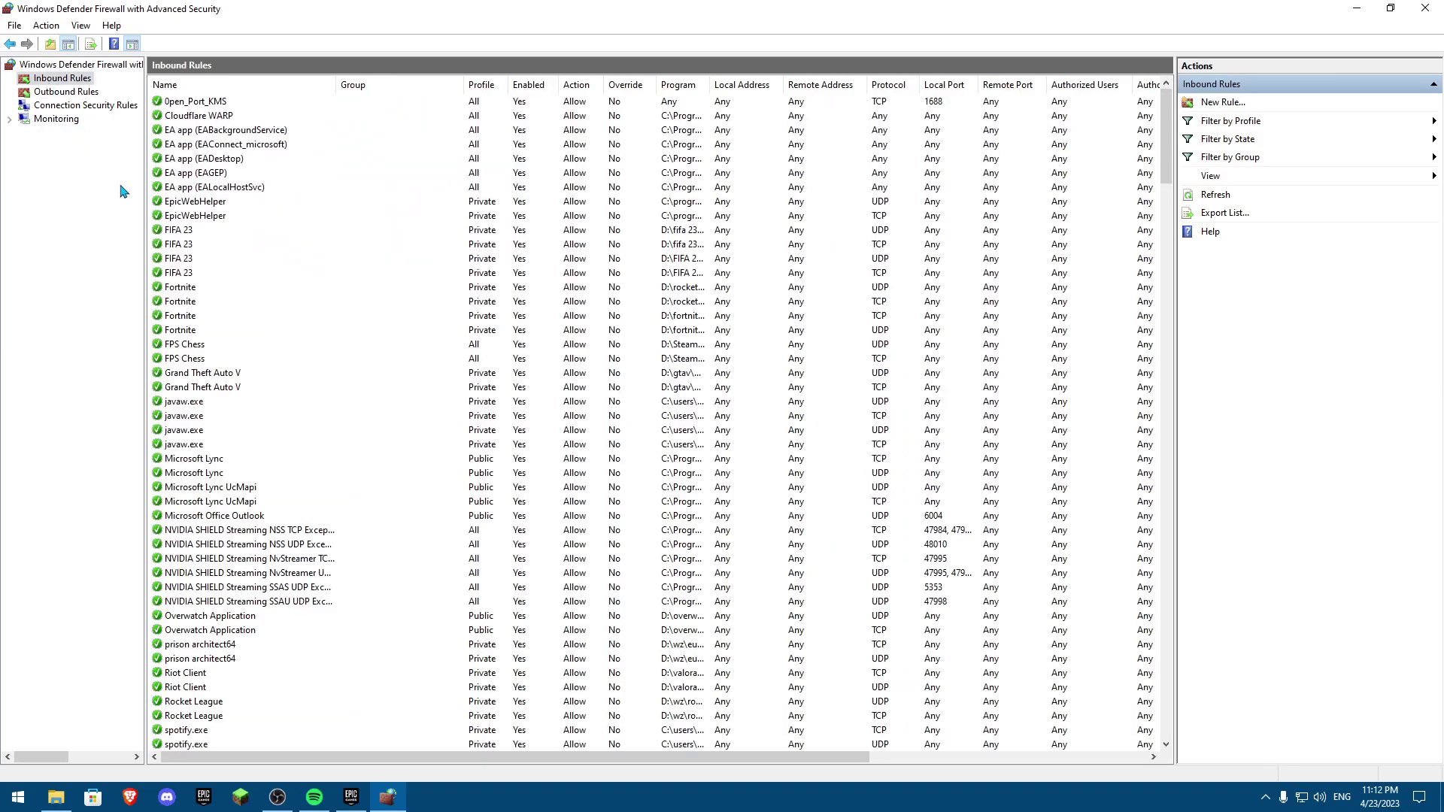
pyautogui.rightClick(204, 373)
pyautogui.click(246, 458)
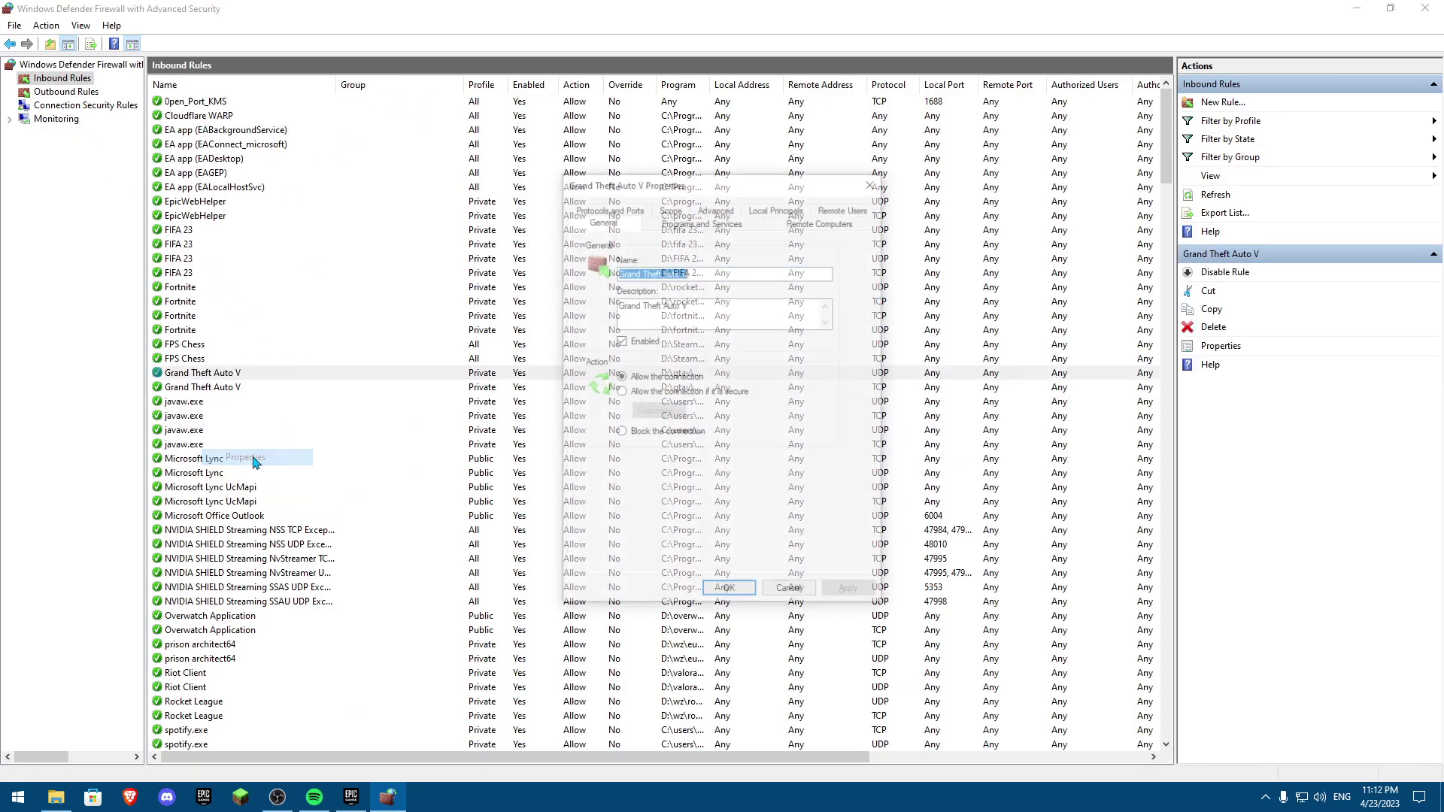
pyautogui.click(636, 433)
pyautogui.click(850, 591)
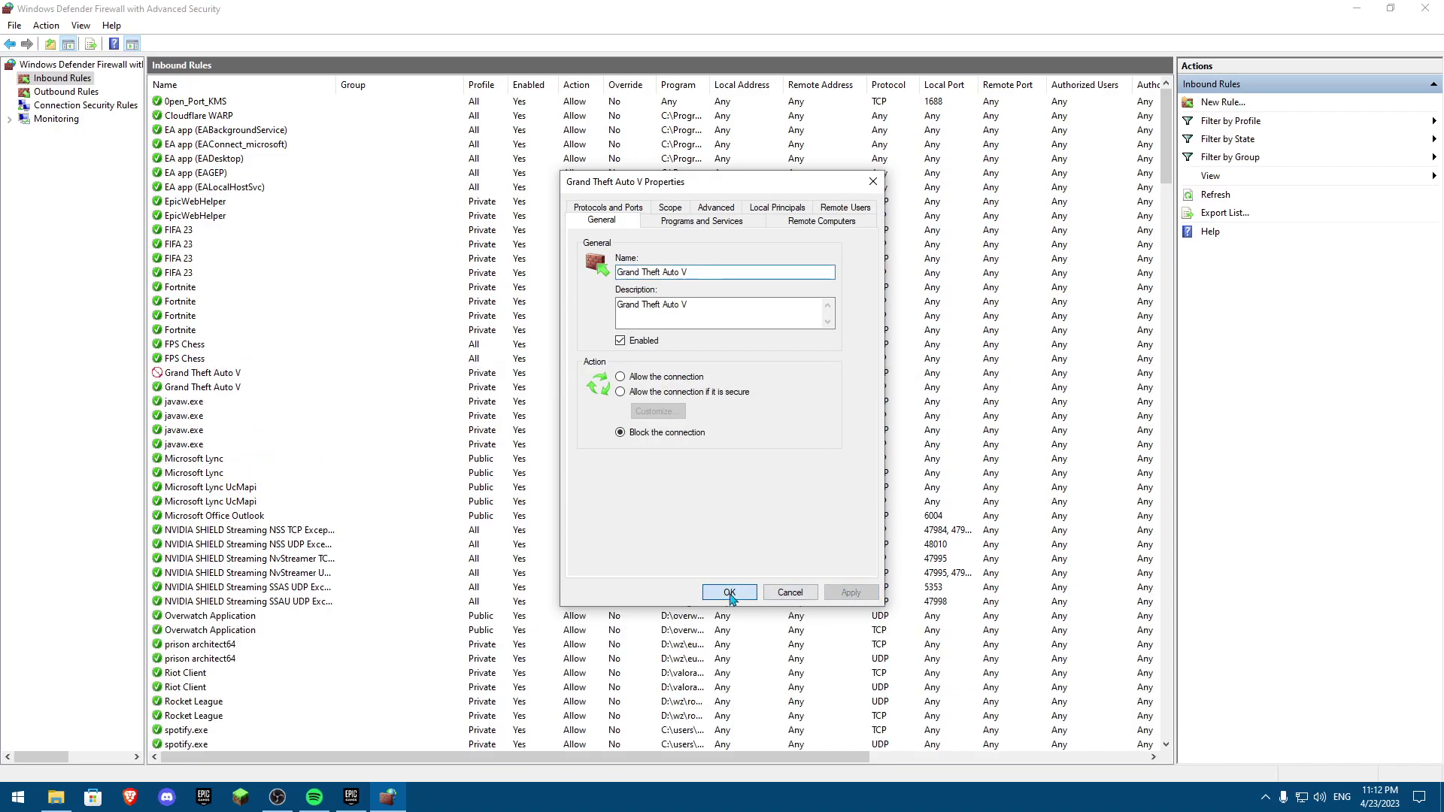
pyautogui.click(729, 591)
pyautogui.click(224, 375)
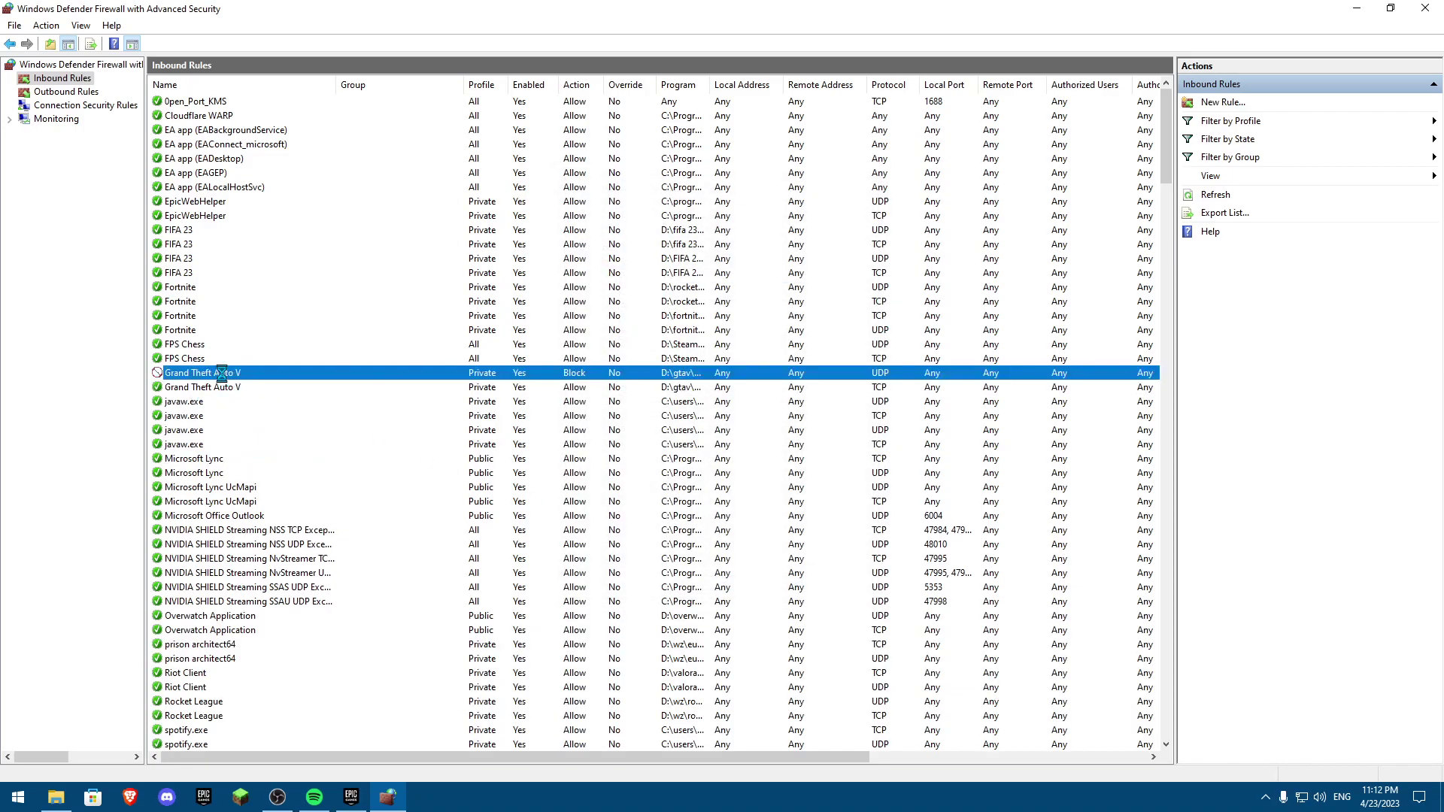
pyautogui.rightClick(224, 374)
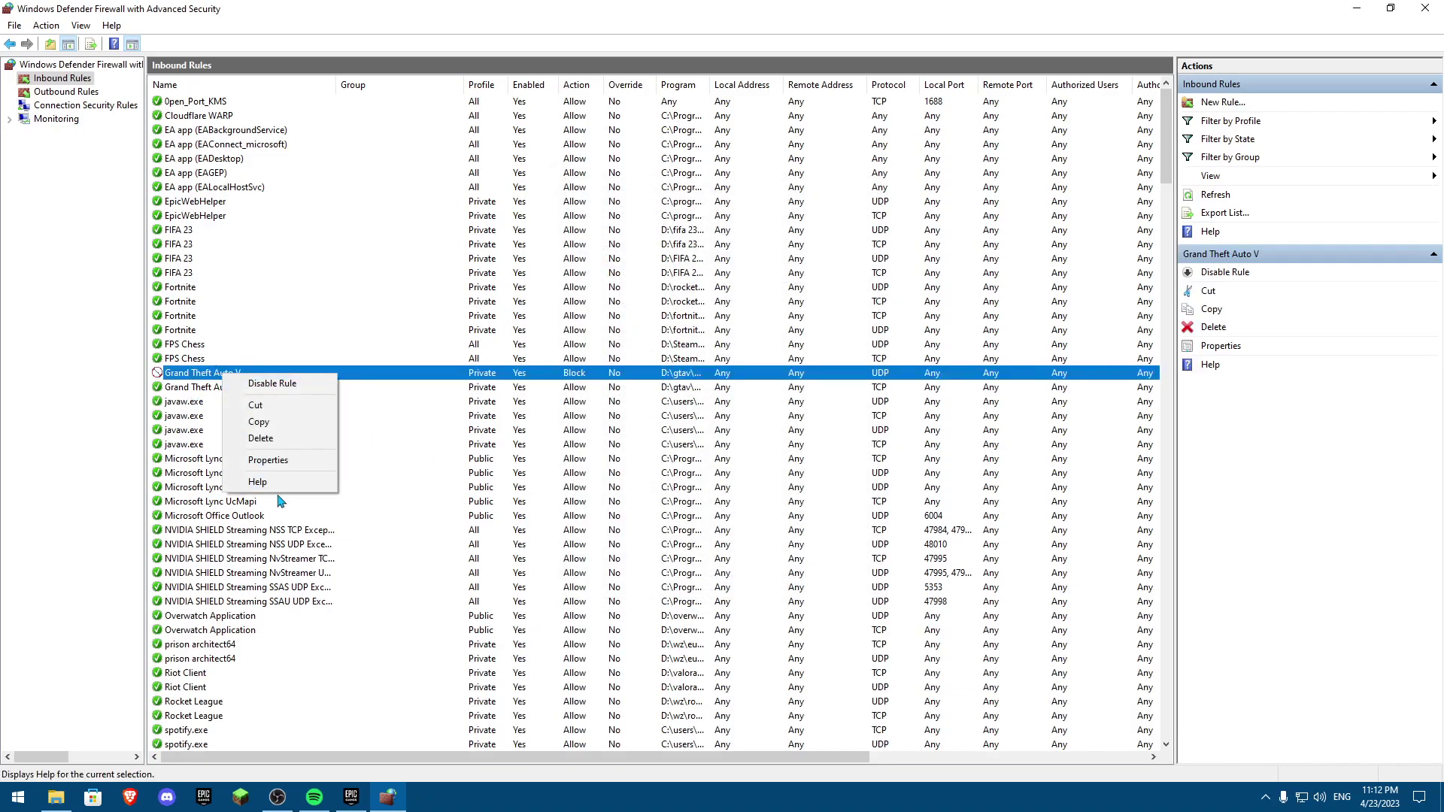
pyautogui.click(264, 458)
pyautogui.click(645, 377)
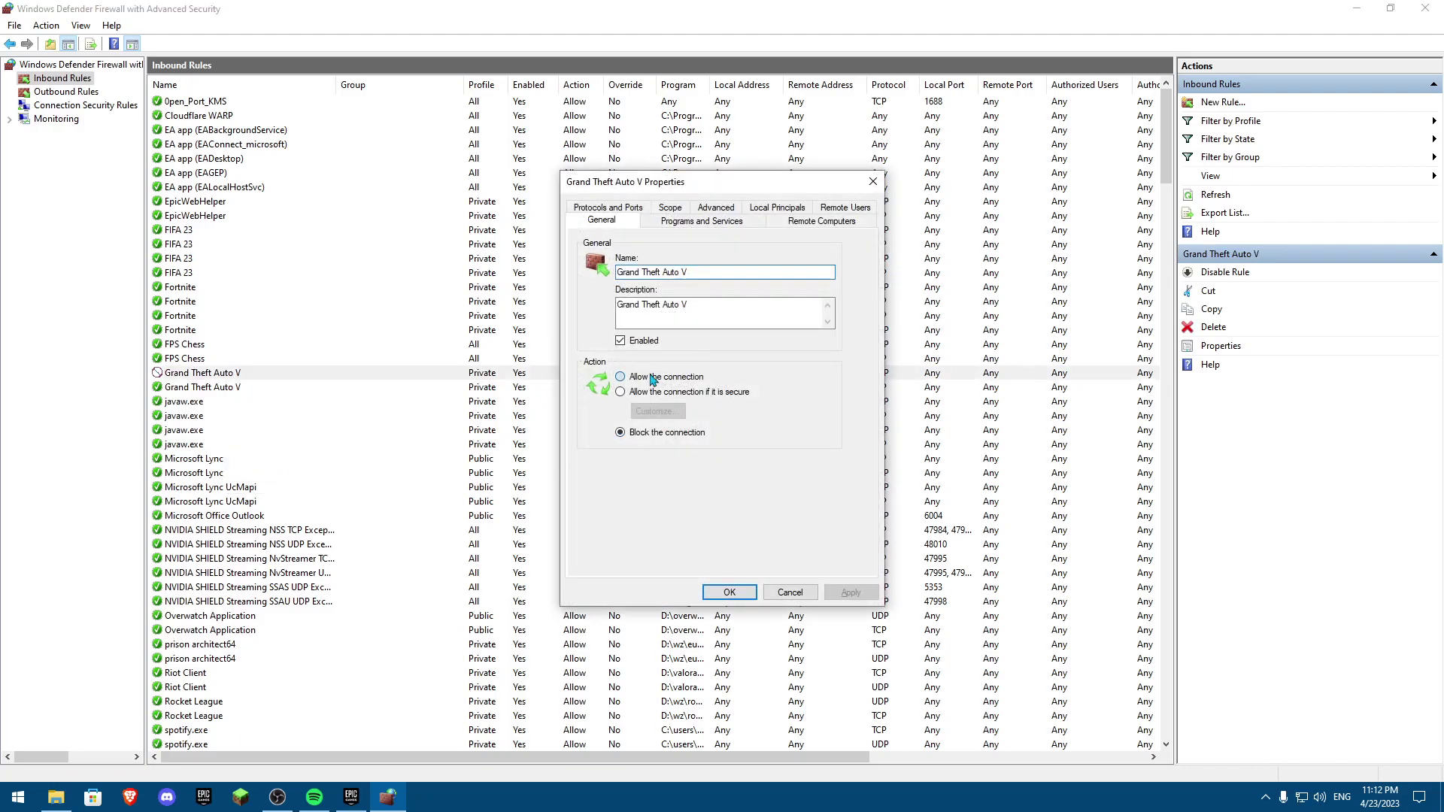
pyautogui.click(851, 594)
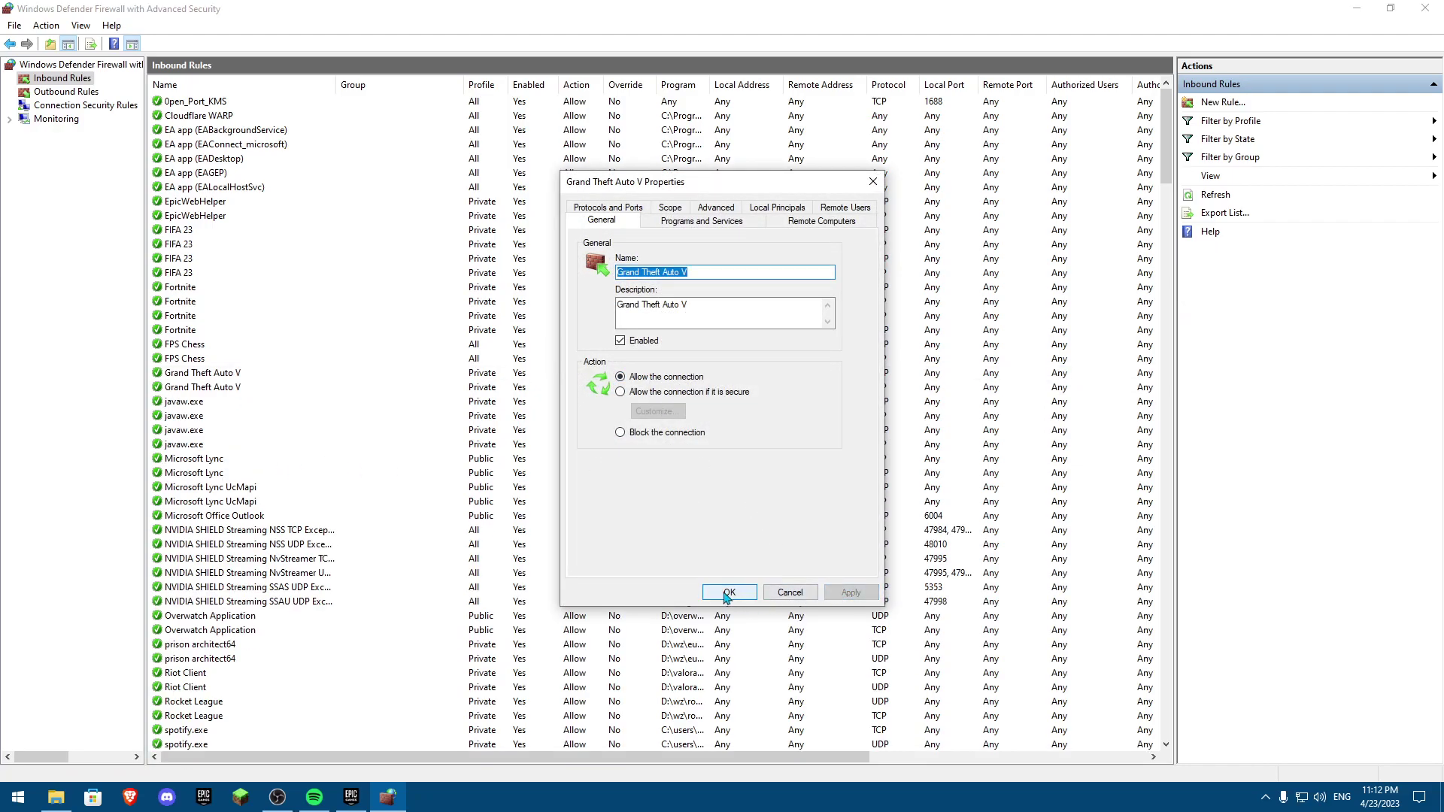
pyautogui.click(726, 594)
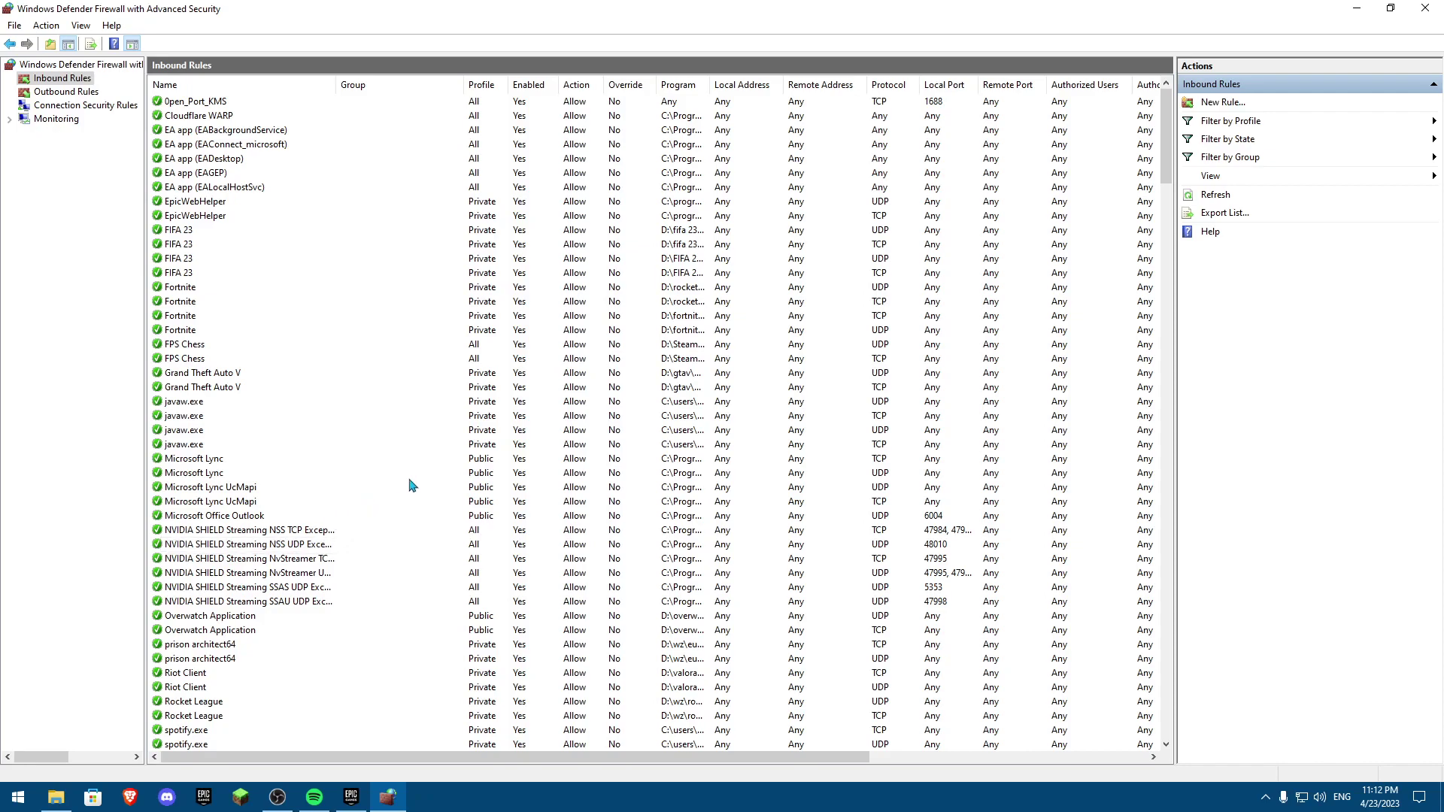
# Close the Windows Defender Firewall with Advanced Security window.
pyautogui.click(1425, 8)
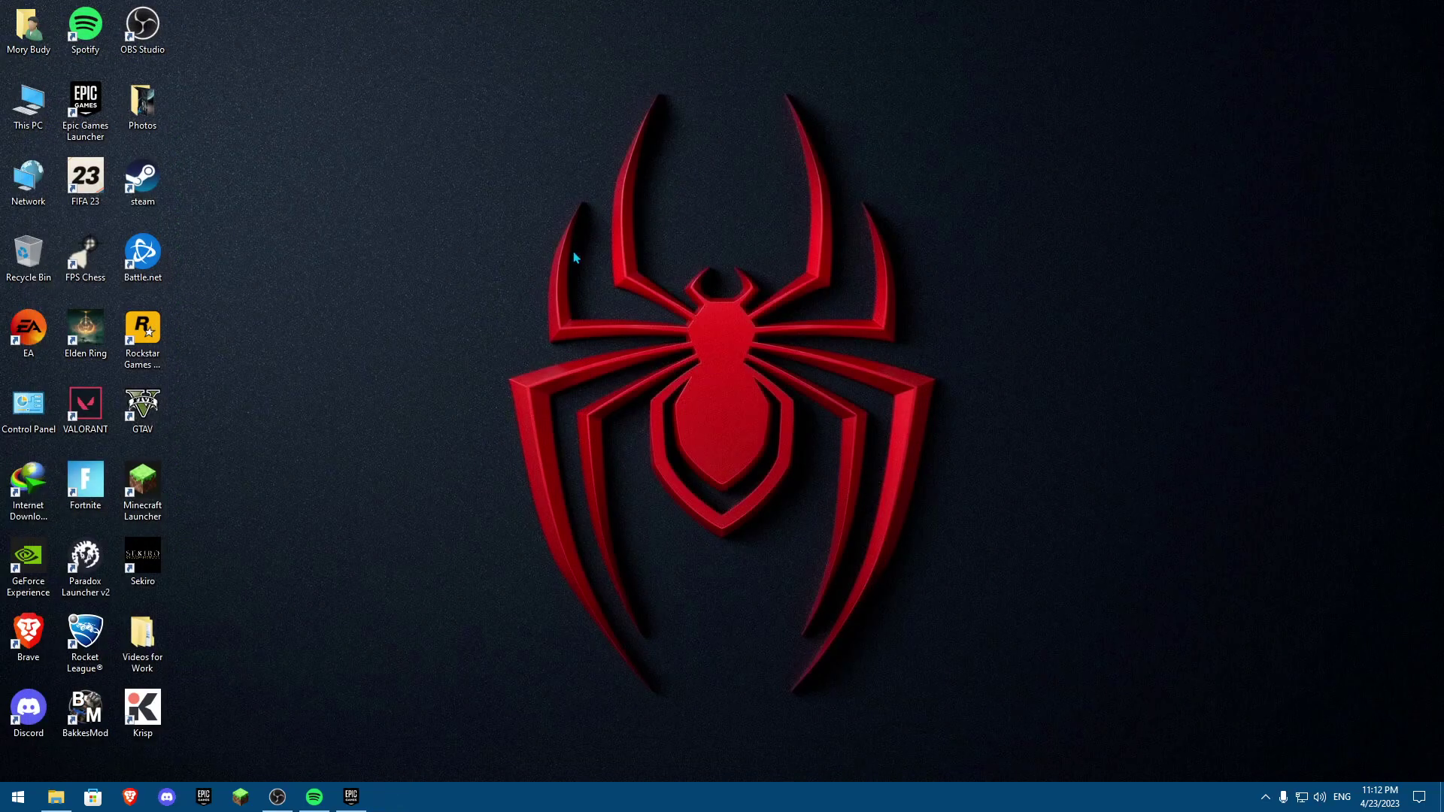